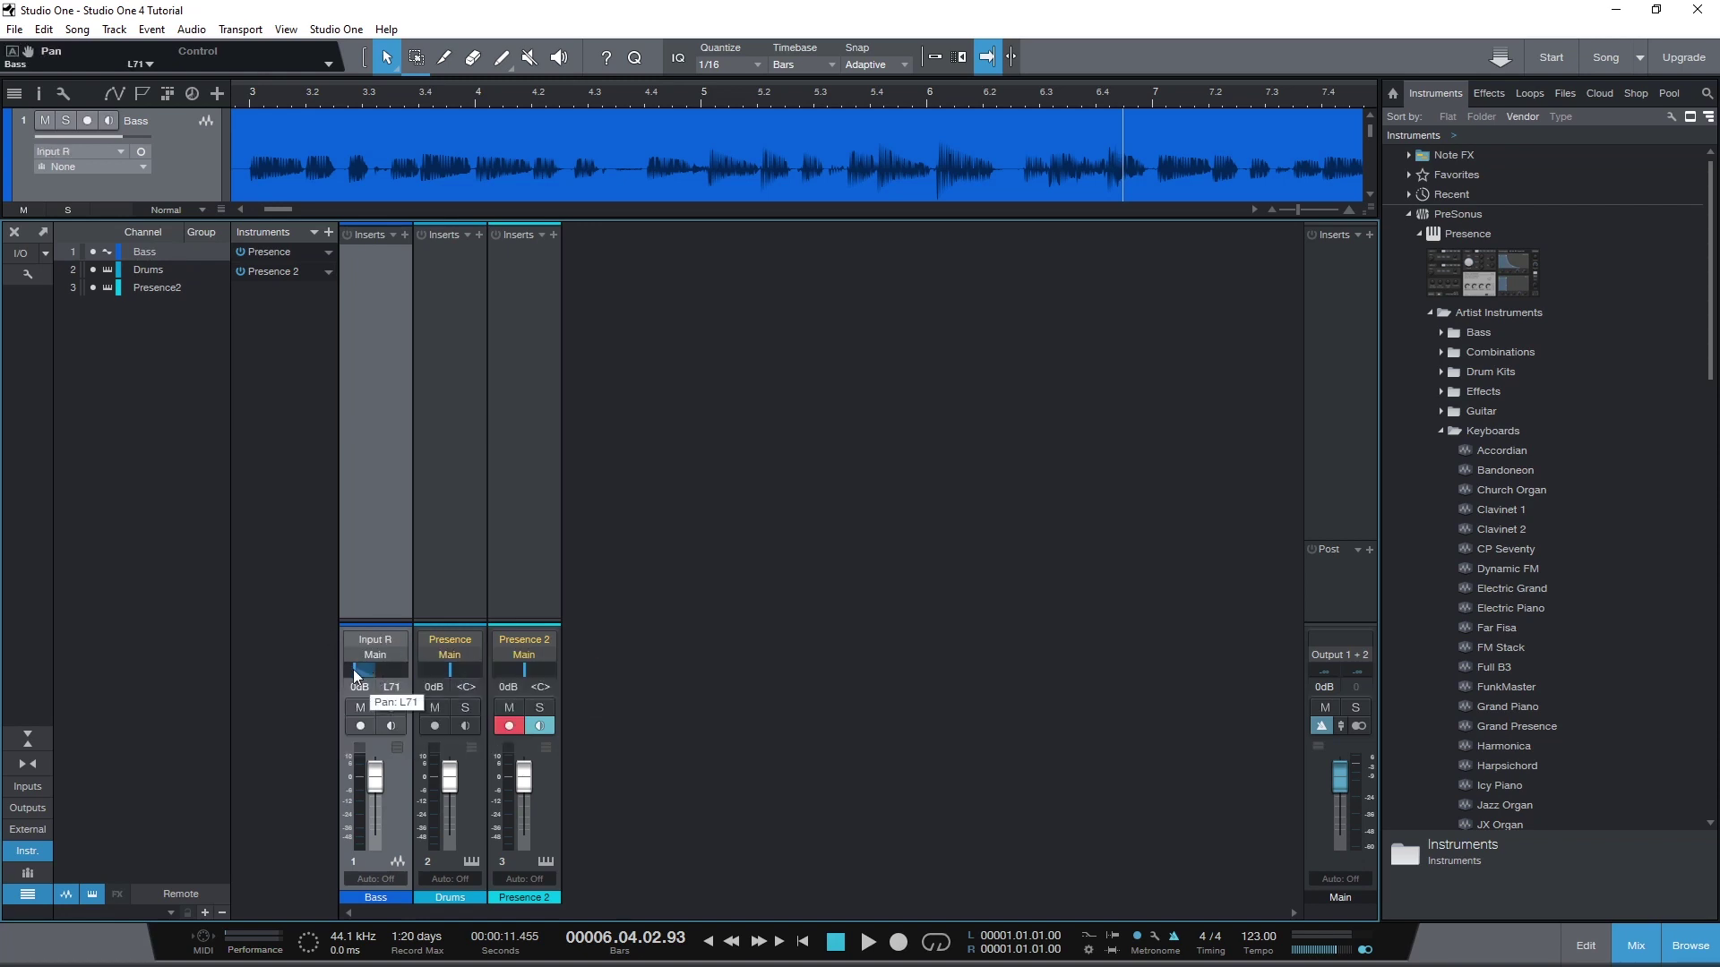
- Centre the Bass pan and try Channel Strip and Chorus inserts on Bass
{"action": "left_click", "coordinate": [376, 670], "text": "ctrl"}
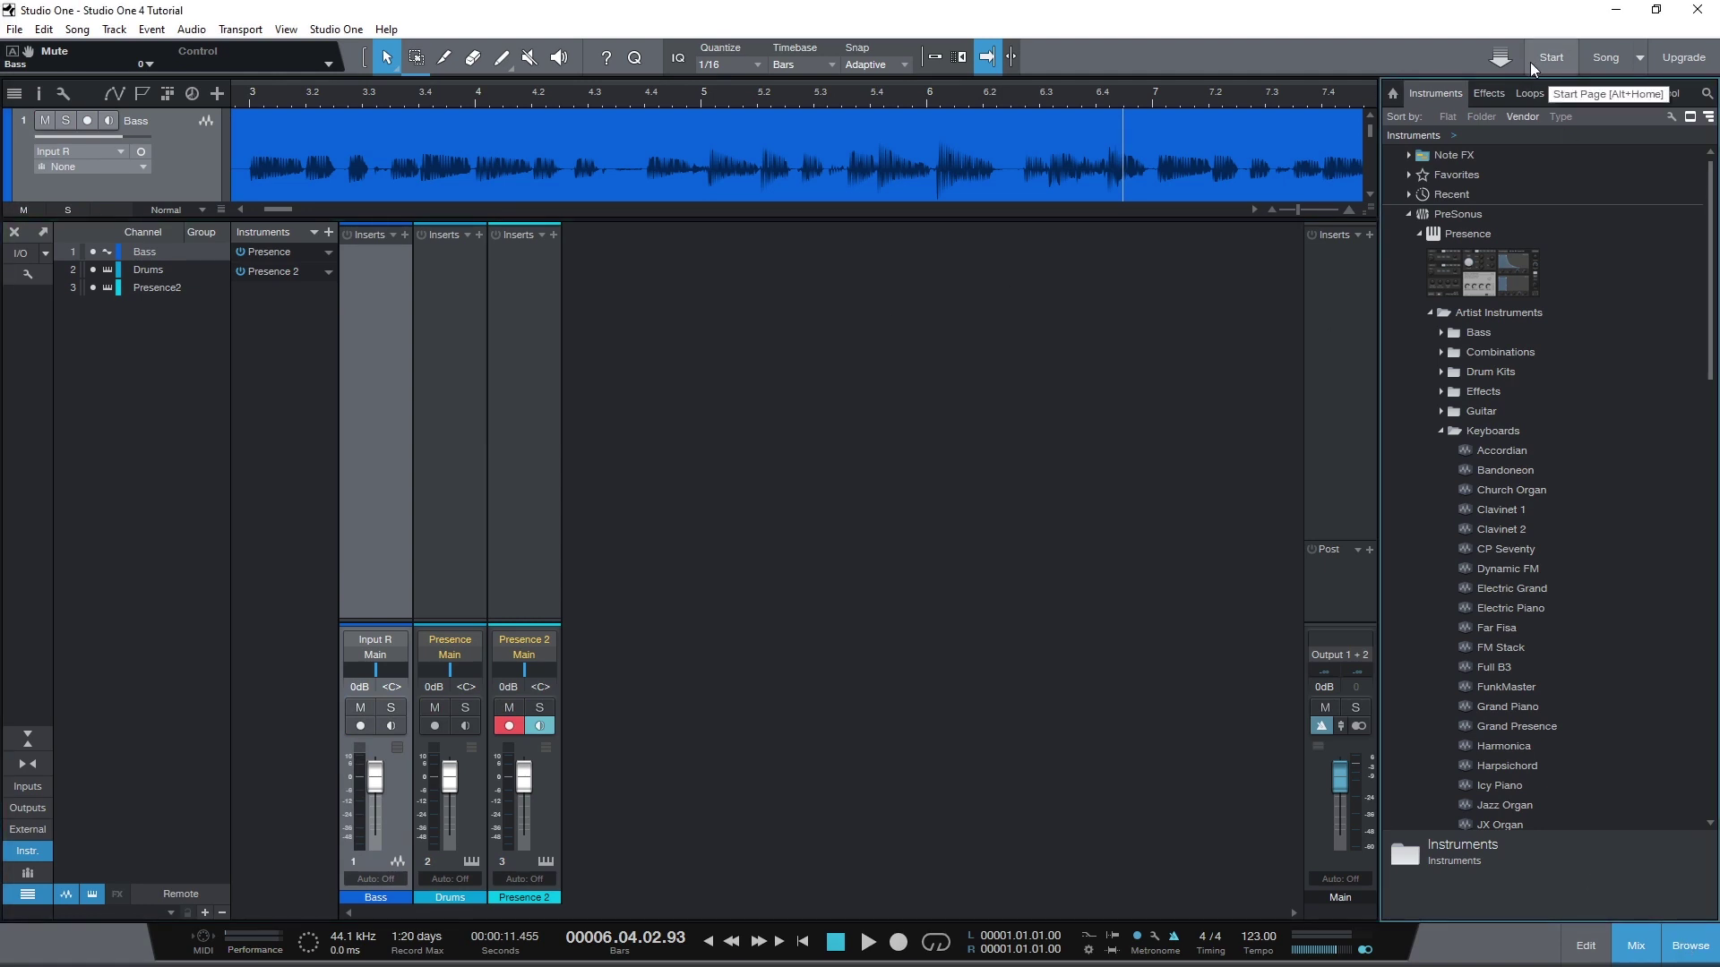
{"action": "left_click", "coordinate": [1488, 93]}
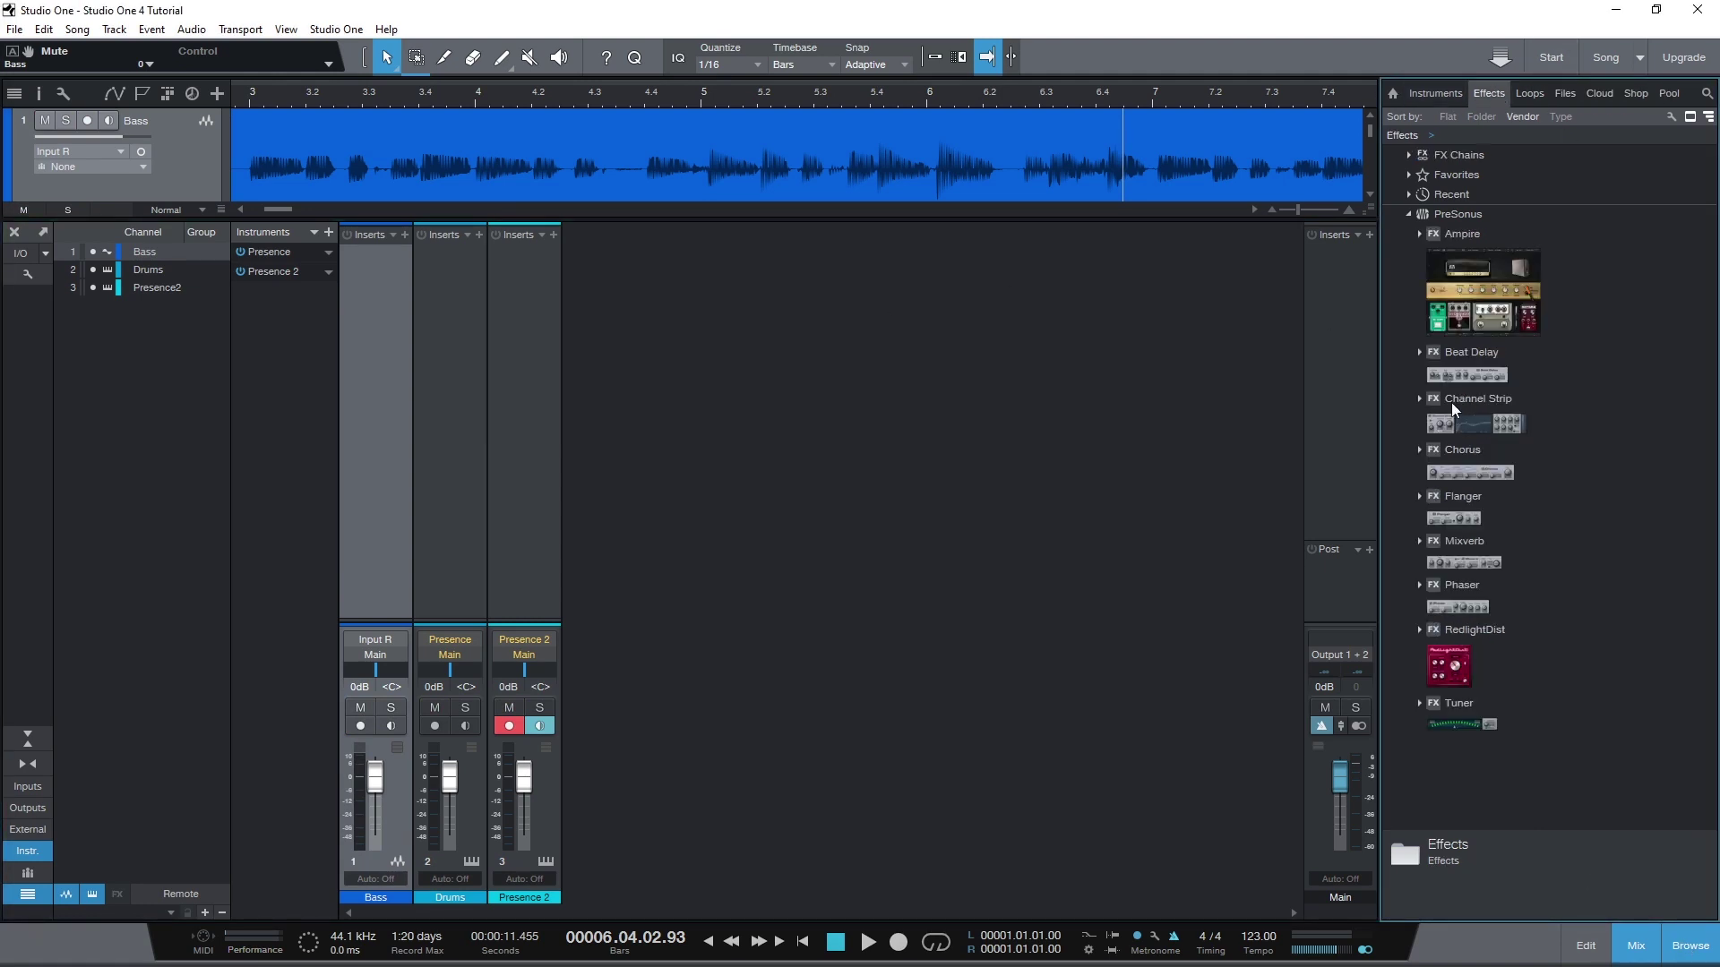
{"action": "left_click_drag", "start_coordinate": [1451, 401], "coordinate": [376, 323]}
{"action": "left_click", "coordinate": [1163, 335]}
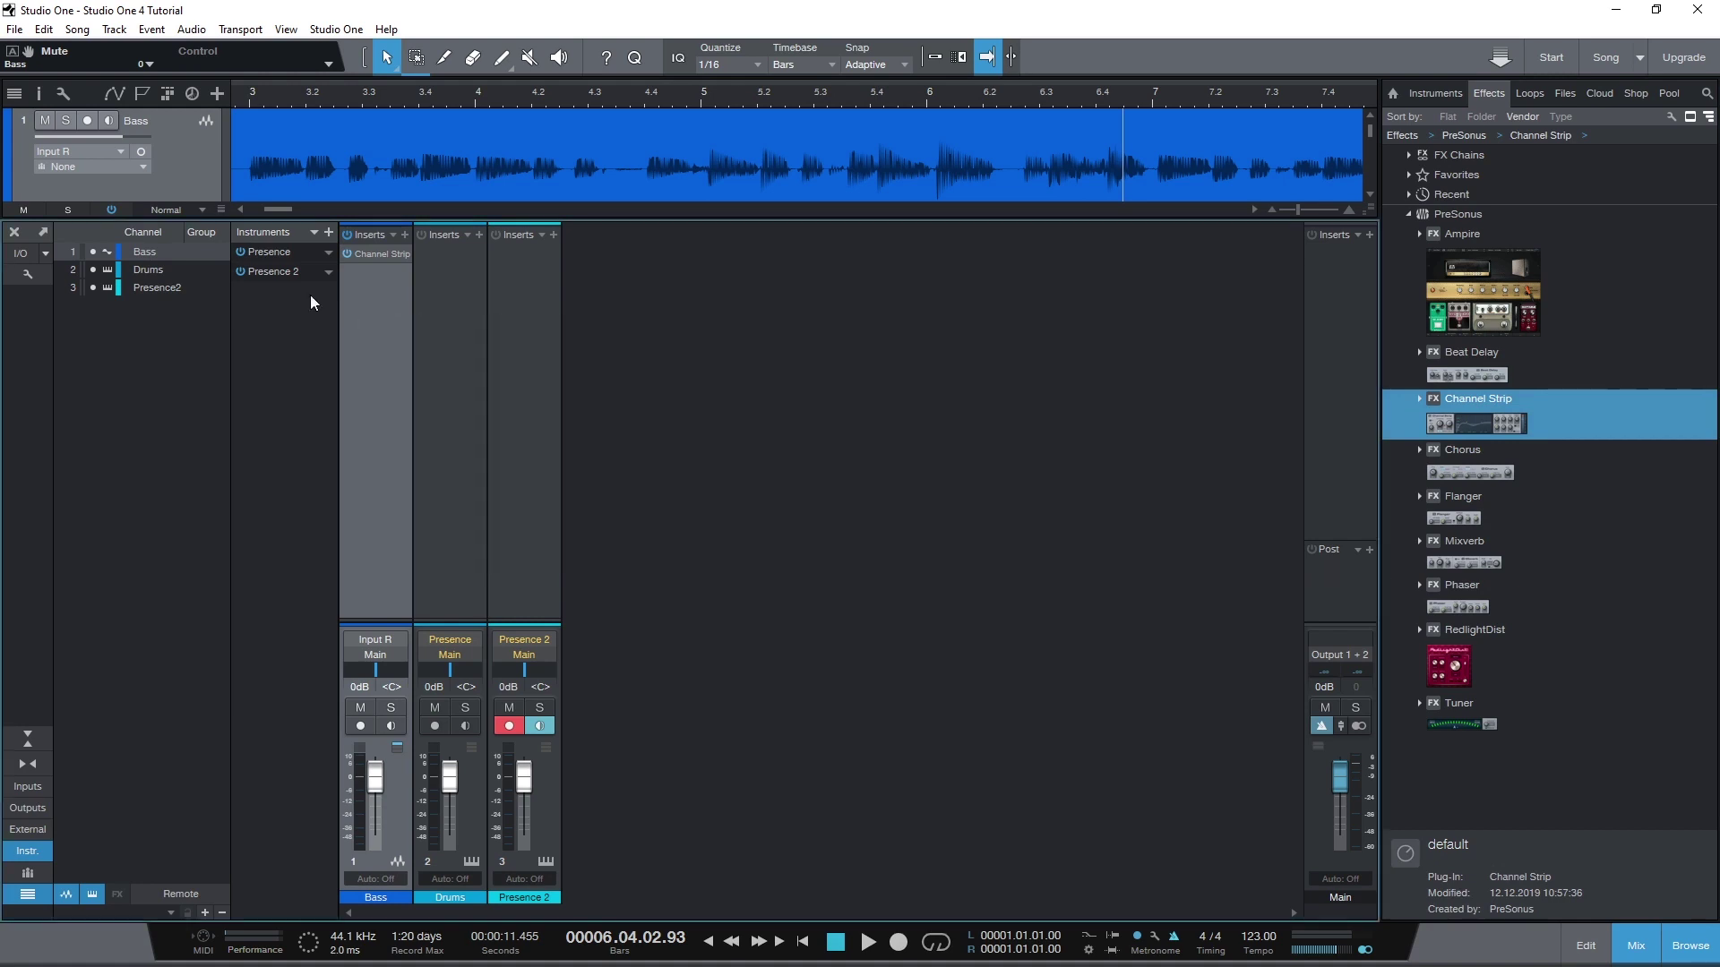
{"action": "left_click", "coordinate": [348, 235]}
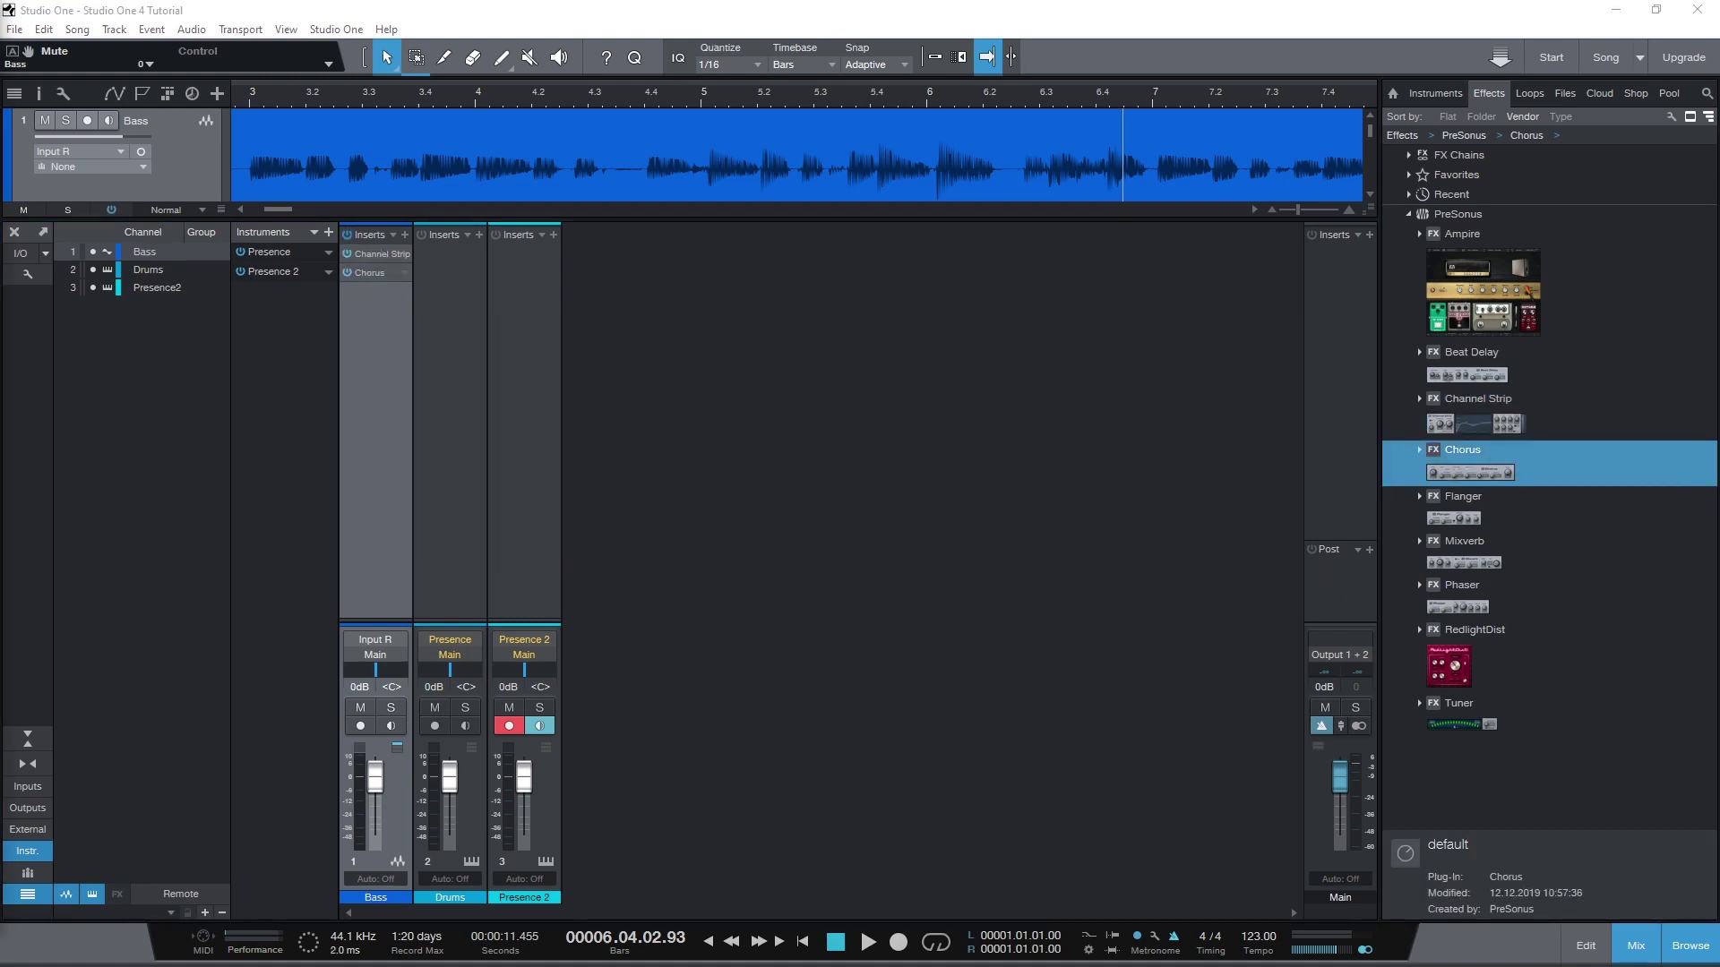
- Add a Mixverb FX channel and show send sections on the mixer channels
{"action": "right_click", "coordinate": [627, 499]}
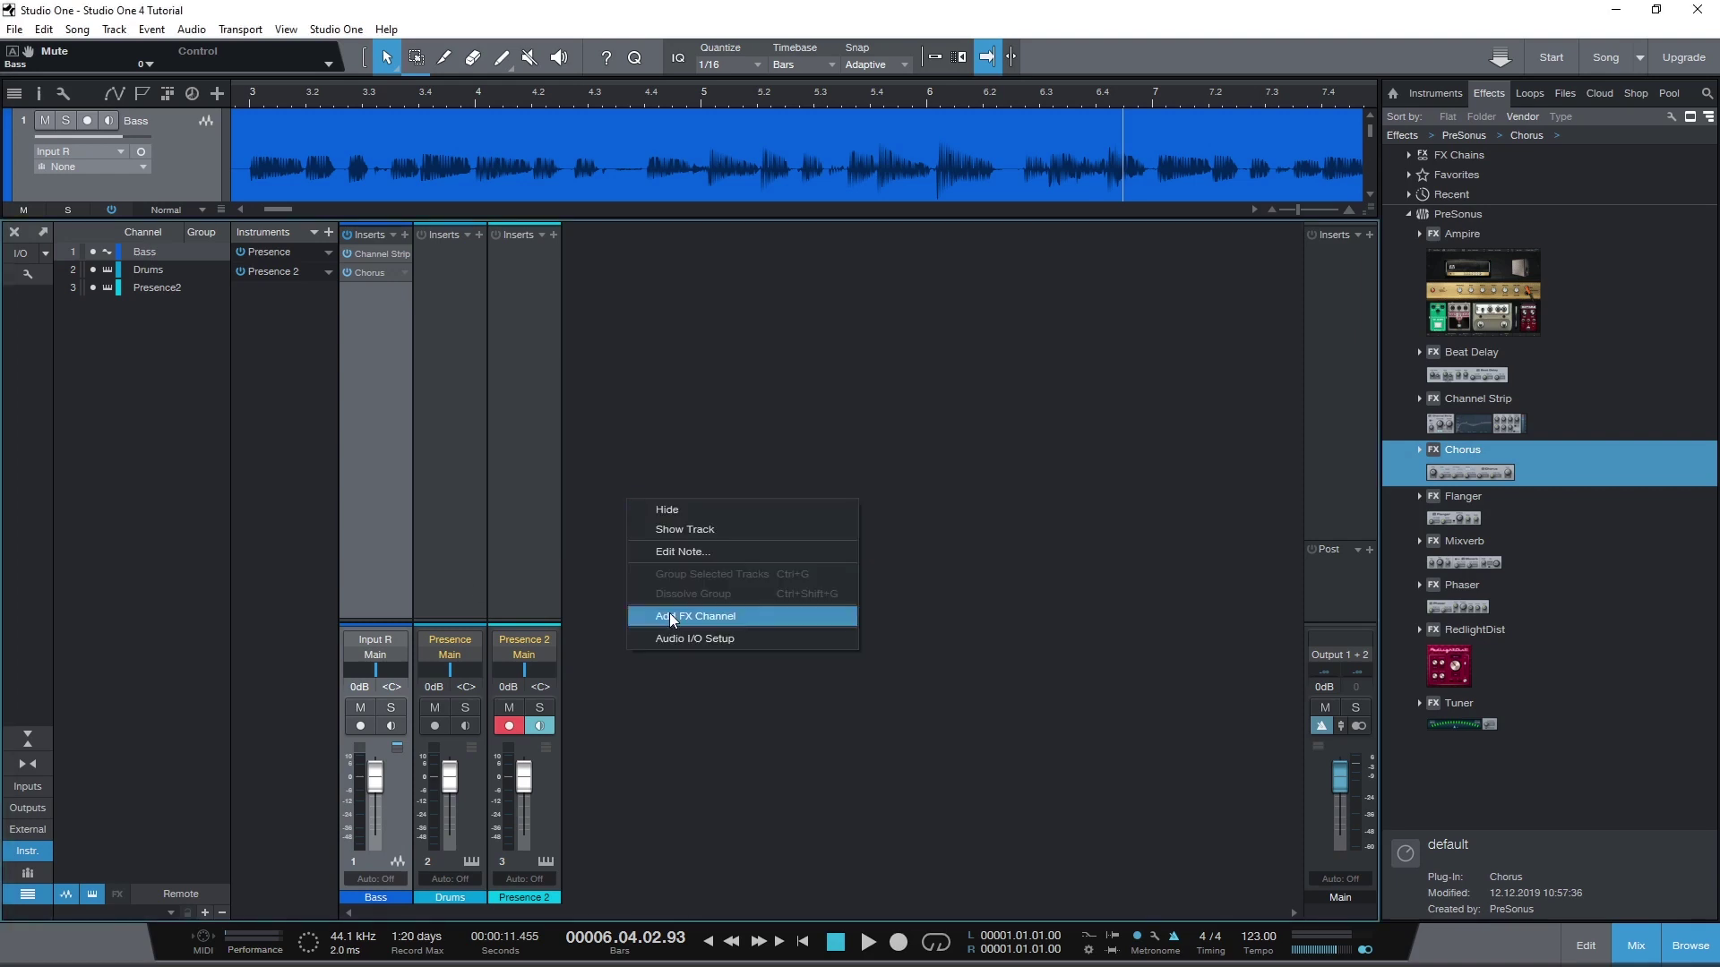
{"action": "left_click", "coordinate": [699, 613]}
{"action": "left_click", "coordinate": [26, 273]}
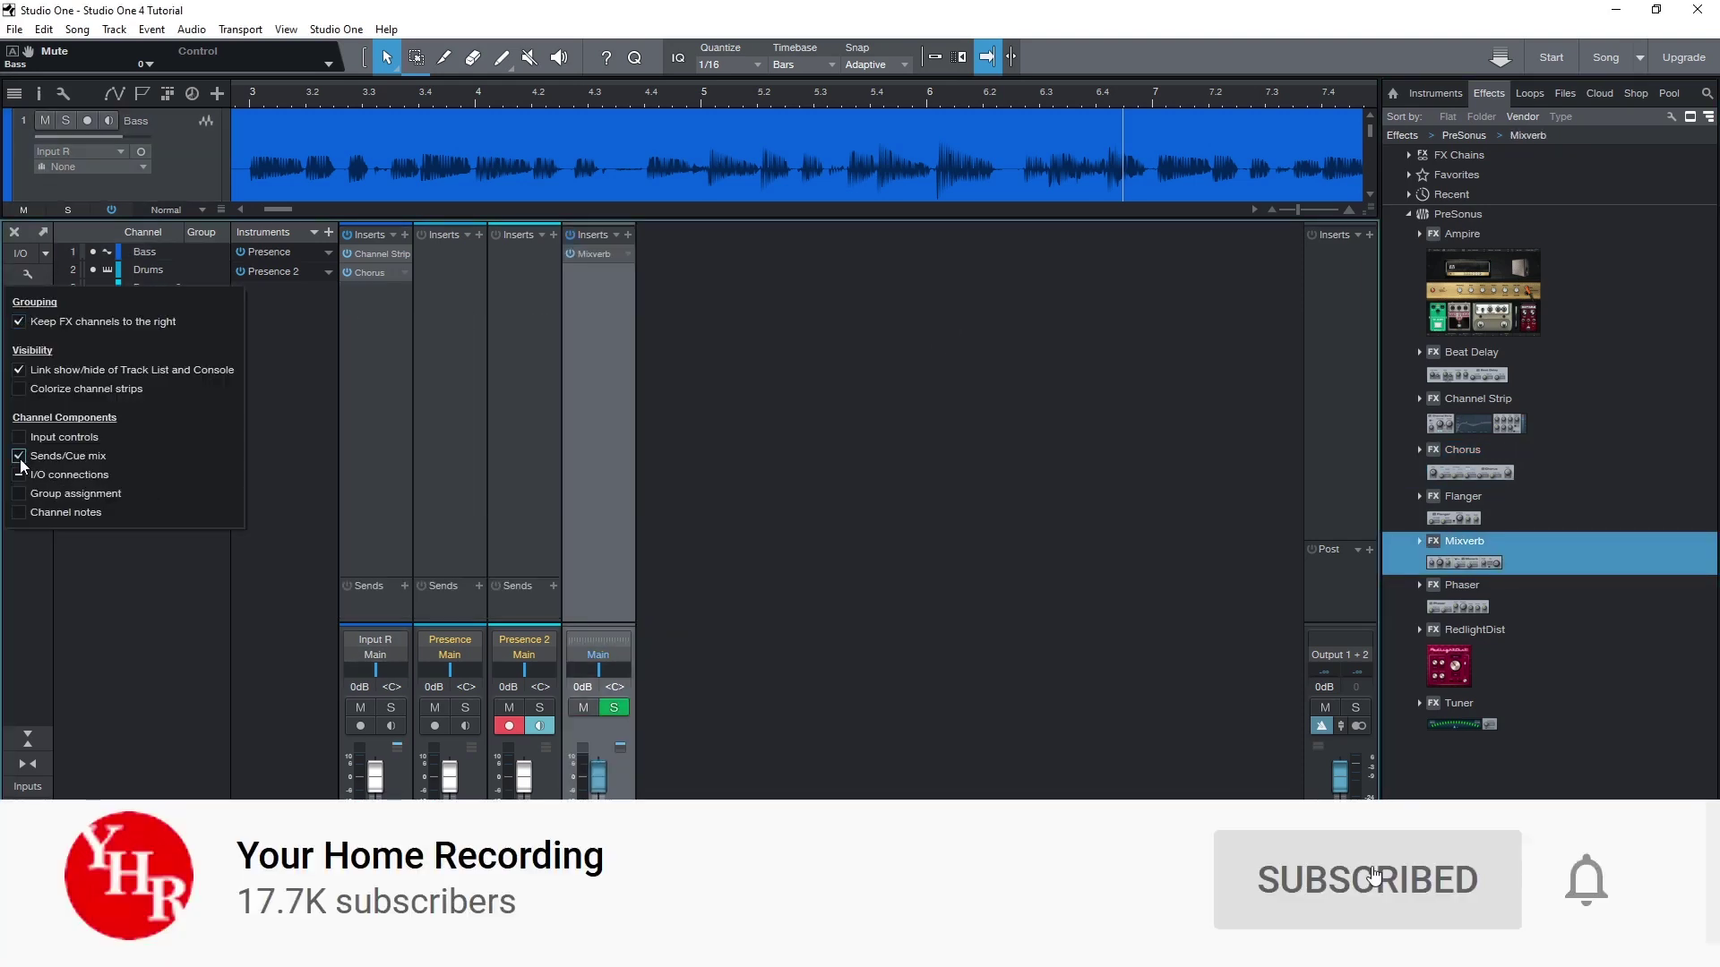
{"action": "left_click", "coordinate": [94, 494]}
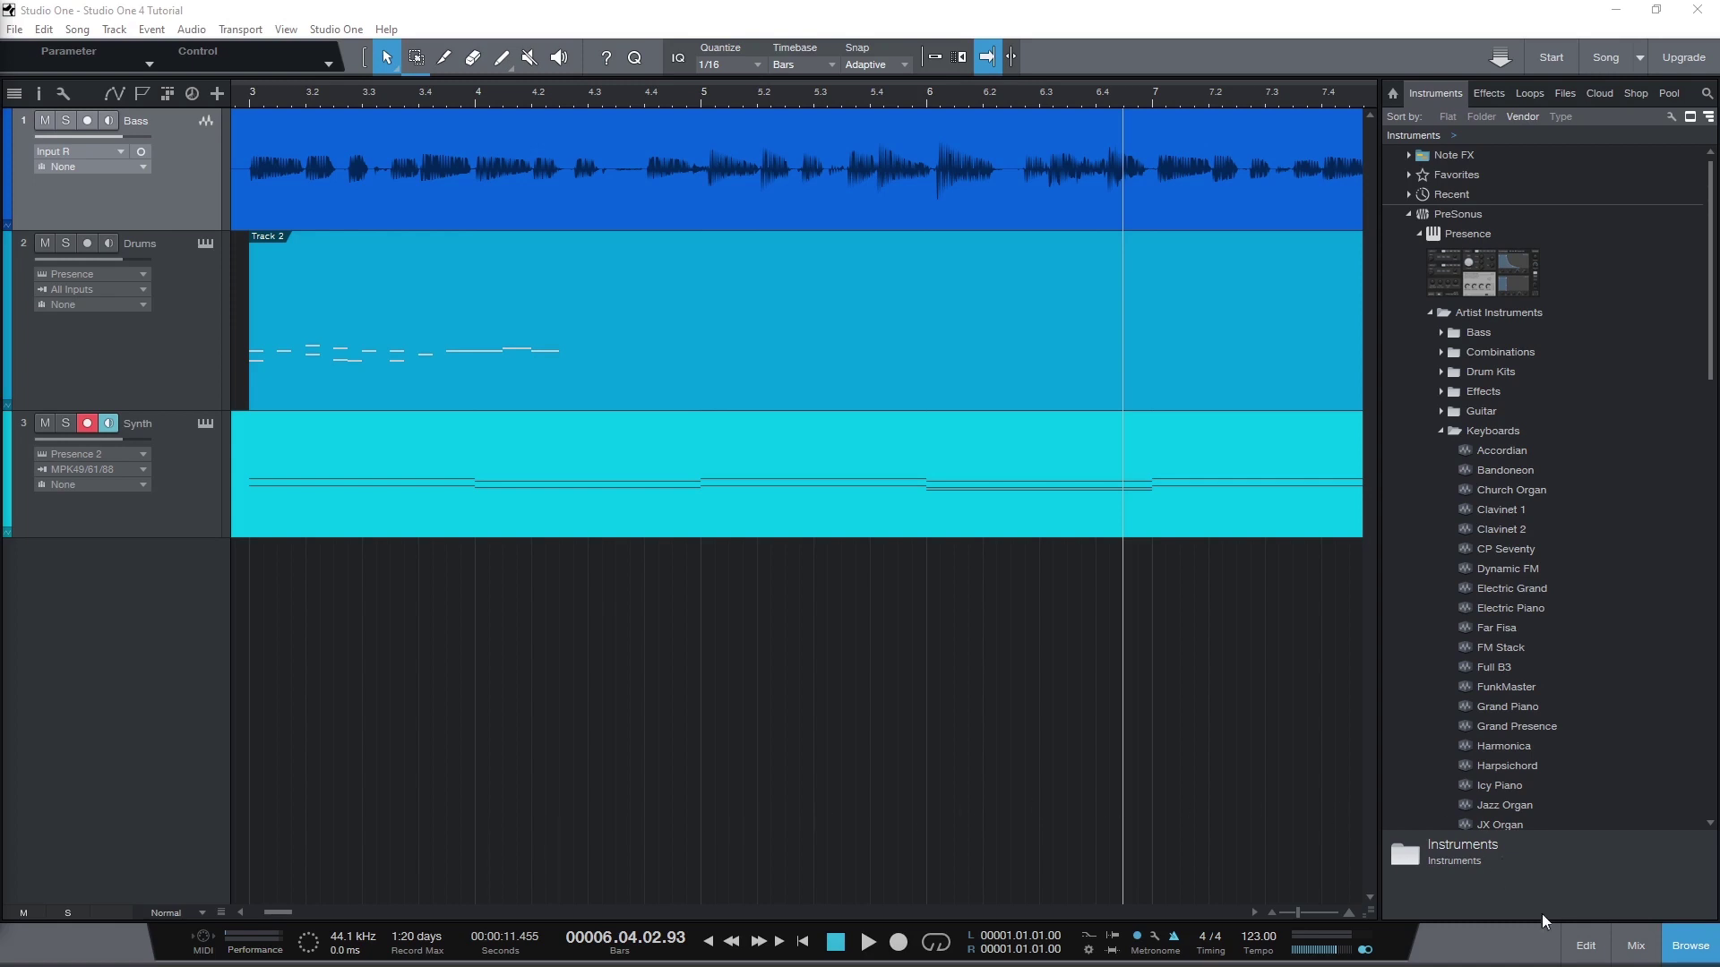
- Bring up the mixer console with the Bass, Drums and Presence 2 channels
{"action": "left_click", "coordinate": [1636, 945]}
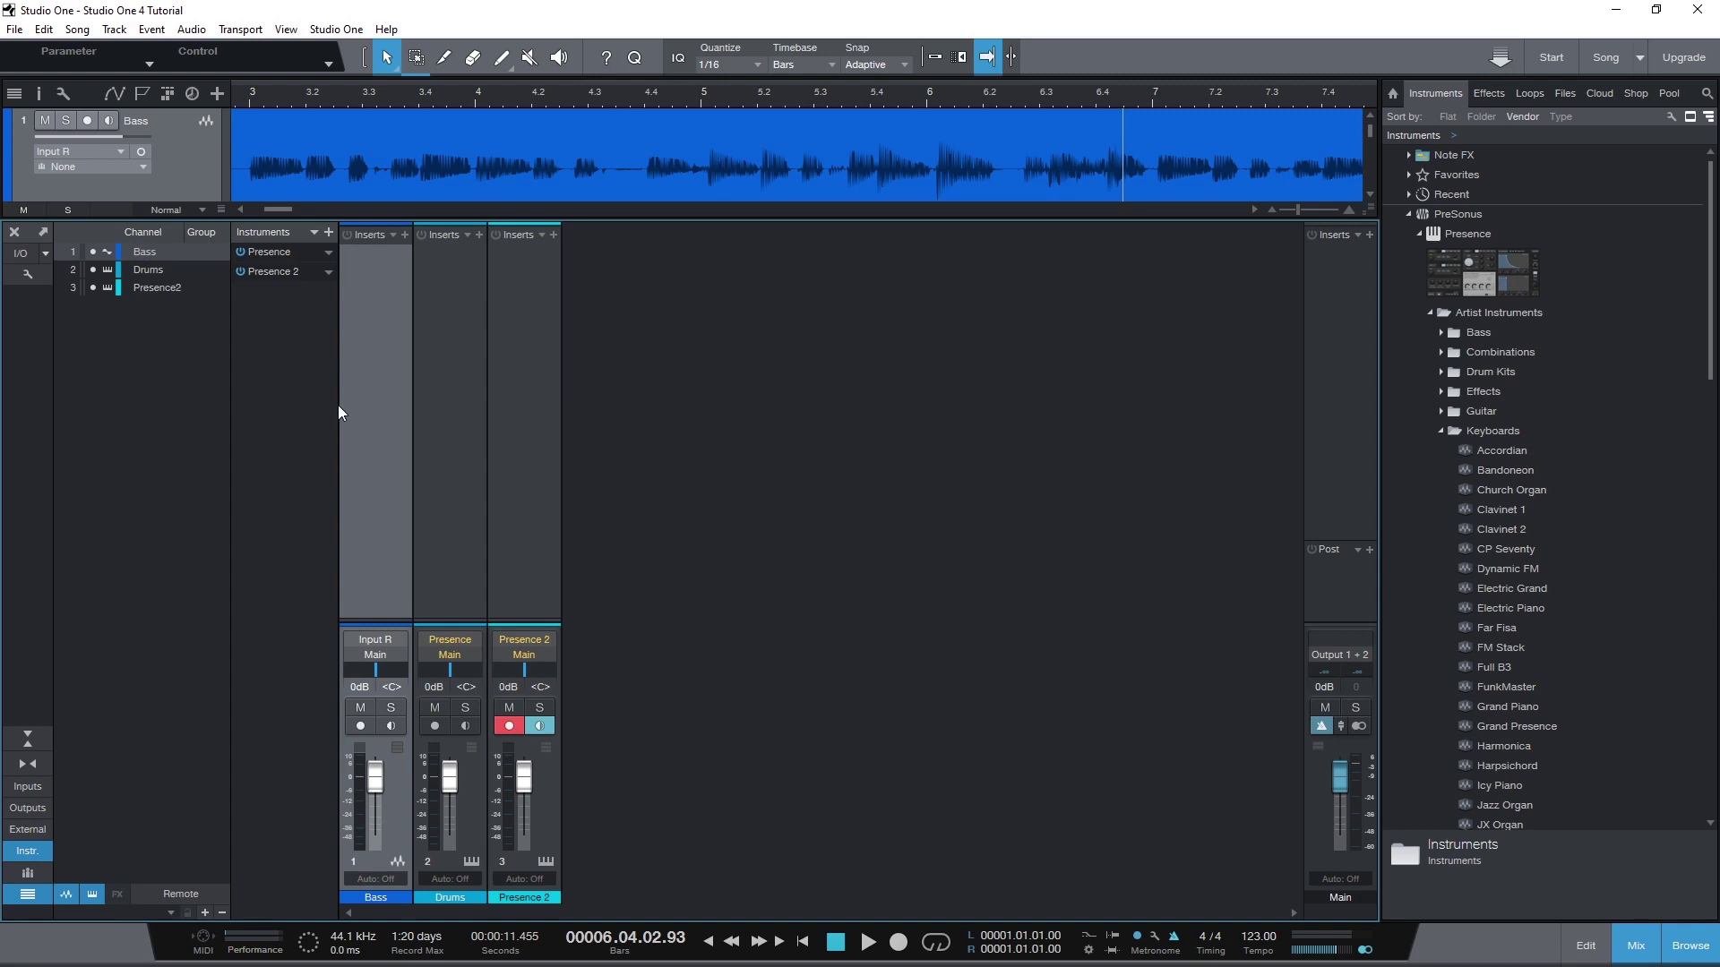
{"action": "left_click", "coordinate": [385, 644]}
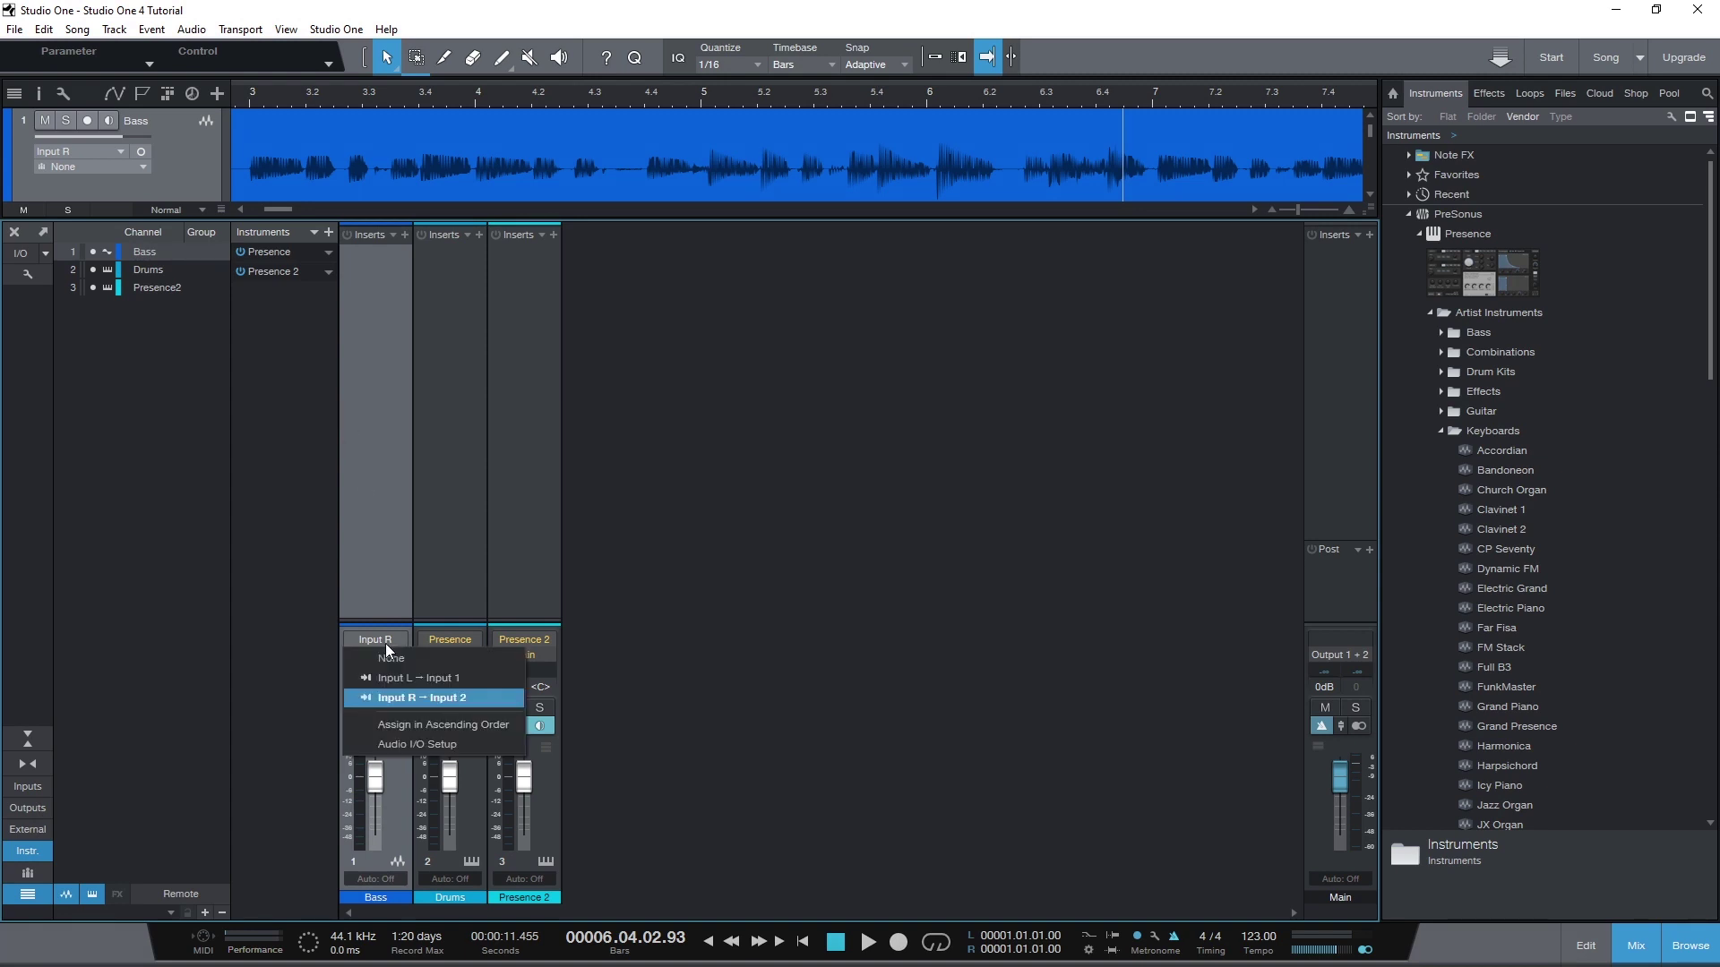
{"action": "left_click", "coordinate": [400, 676]}
{"action": "left_click", "coordinate": [379, 638]}
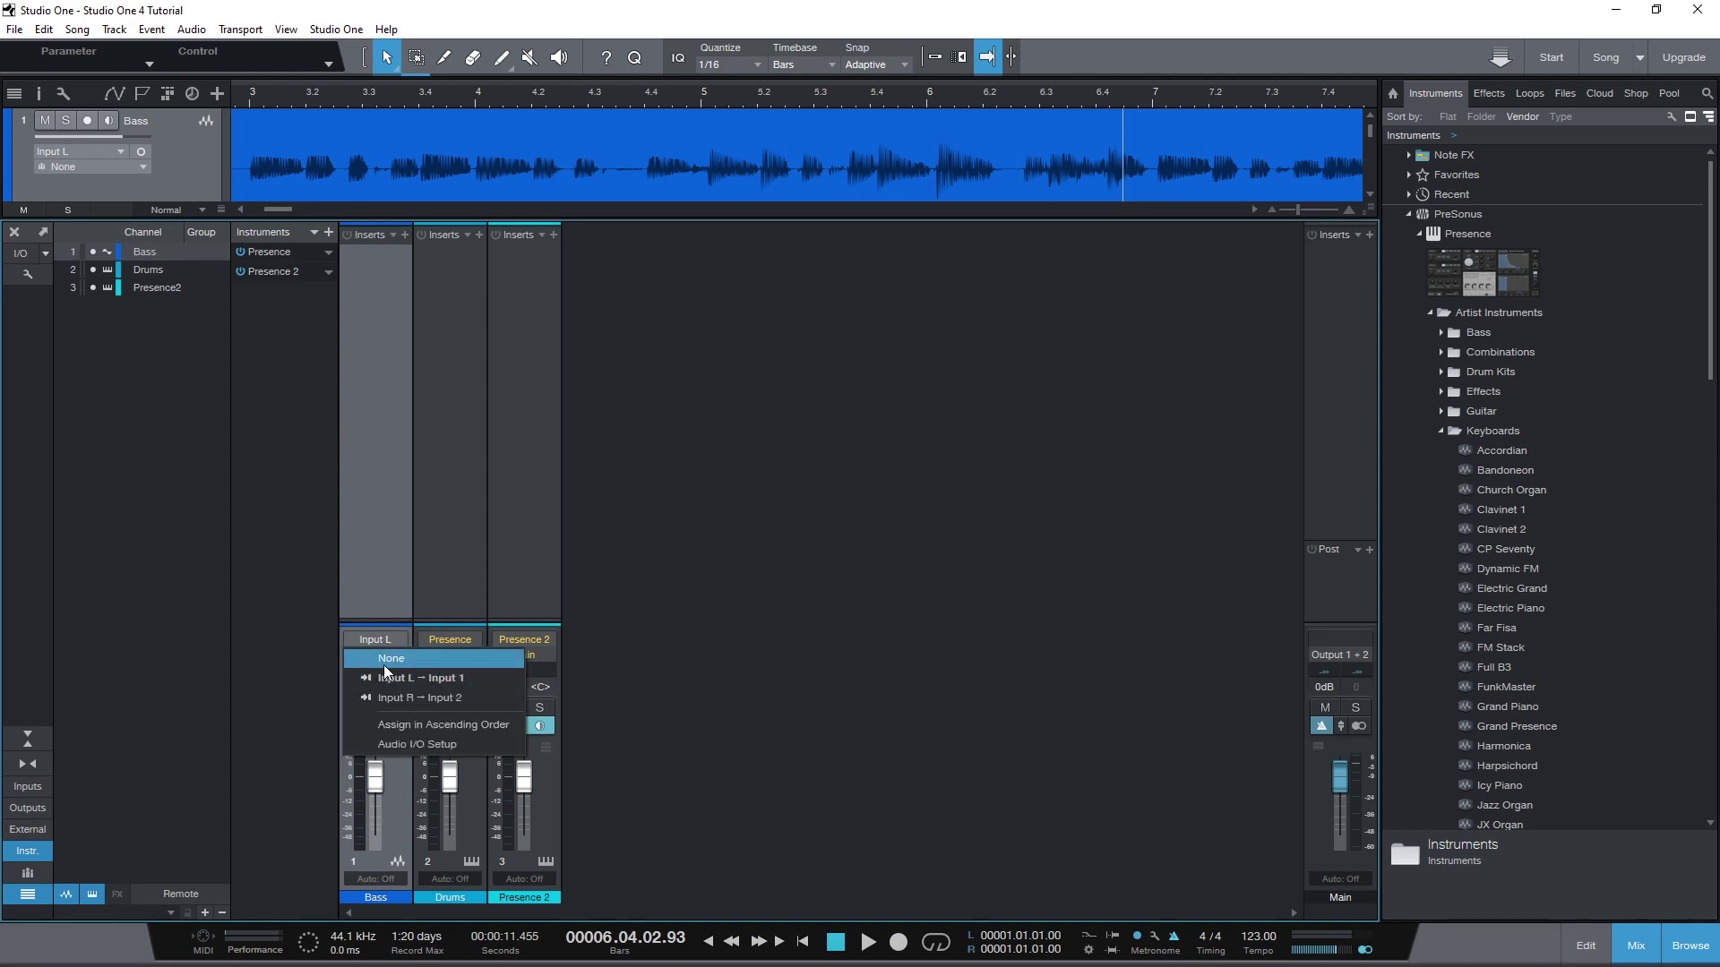
{"action": "left_click", "coordinate": [389, 661]}
{"action": "left_click", "coordinate": [385, 635]}
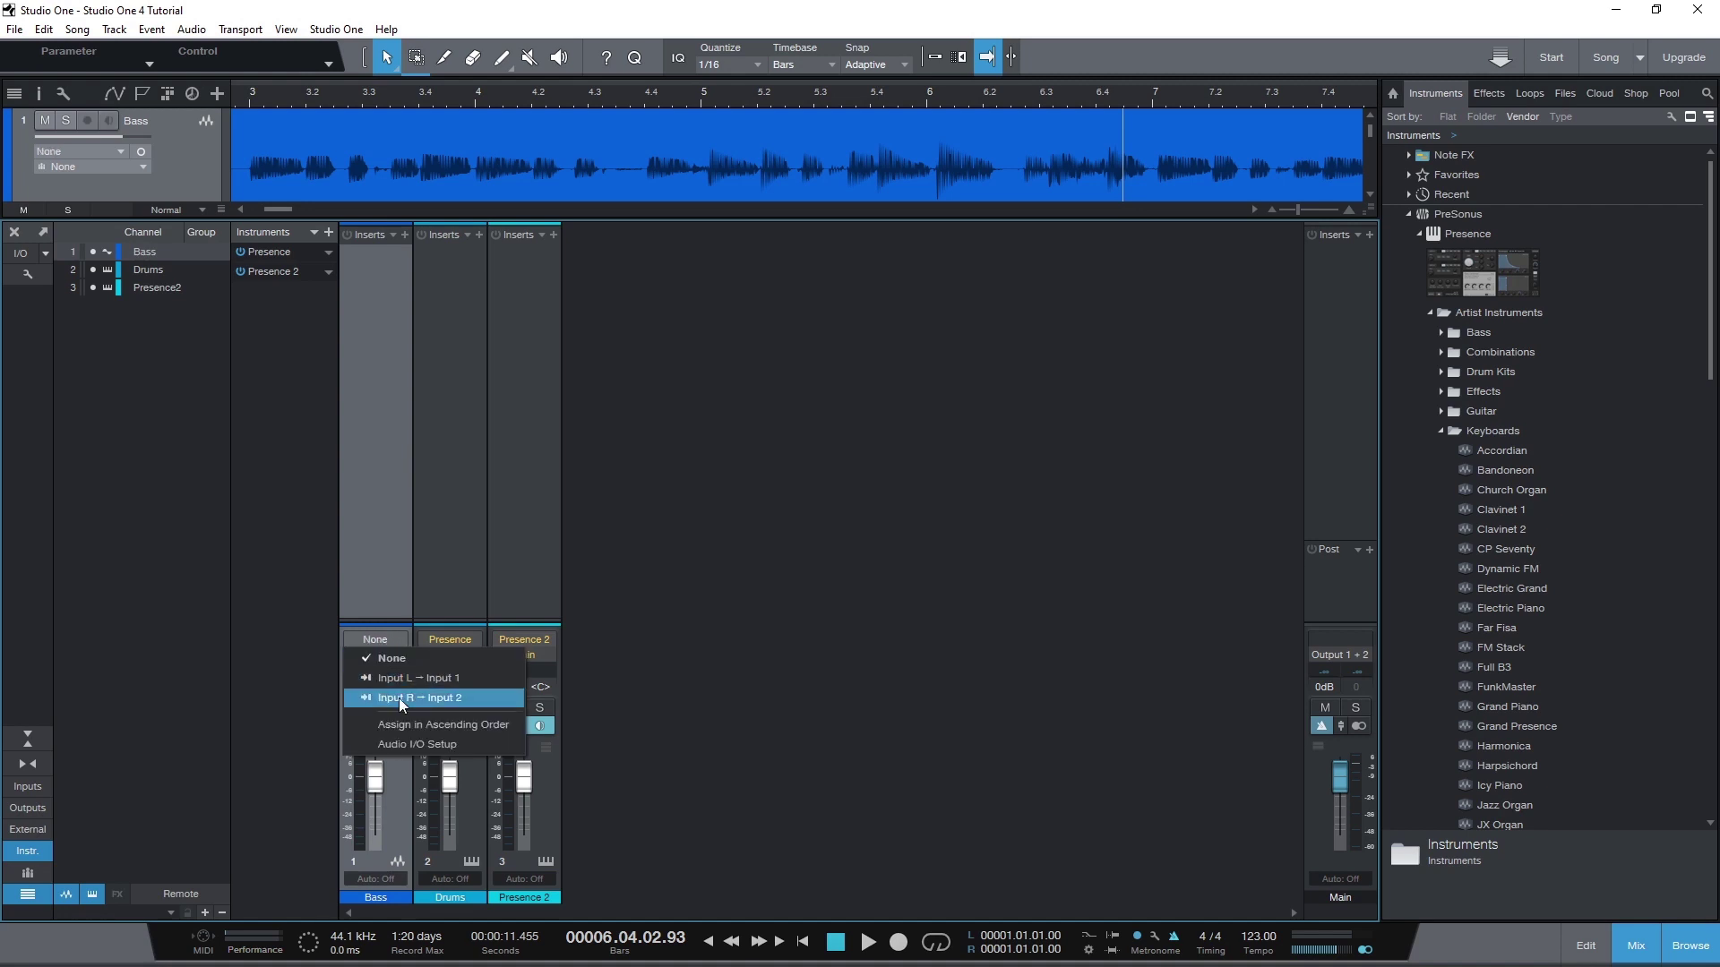
{"action": "left_click", "coordinate": [398, 697]}
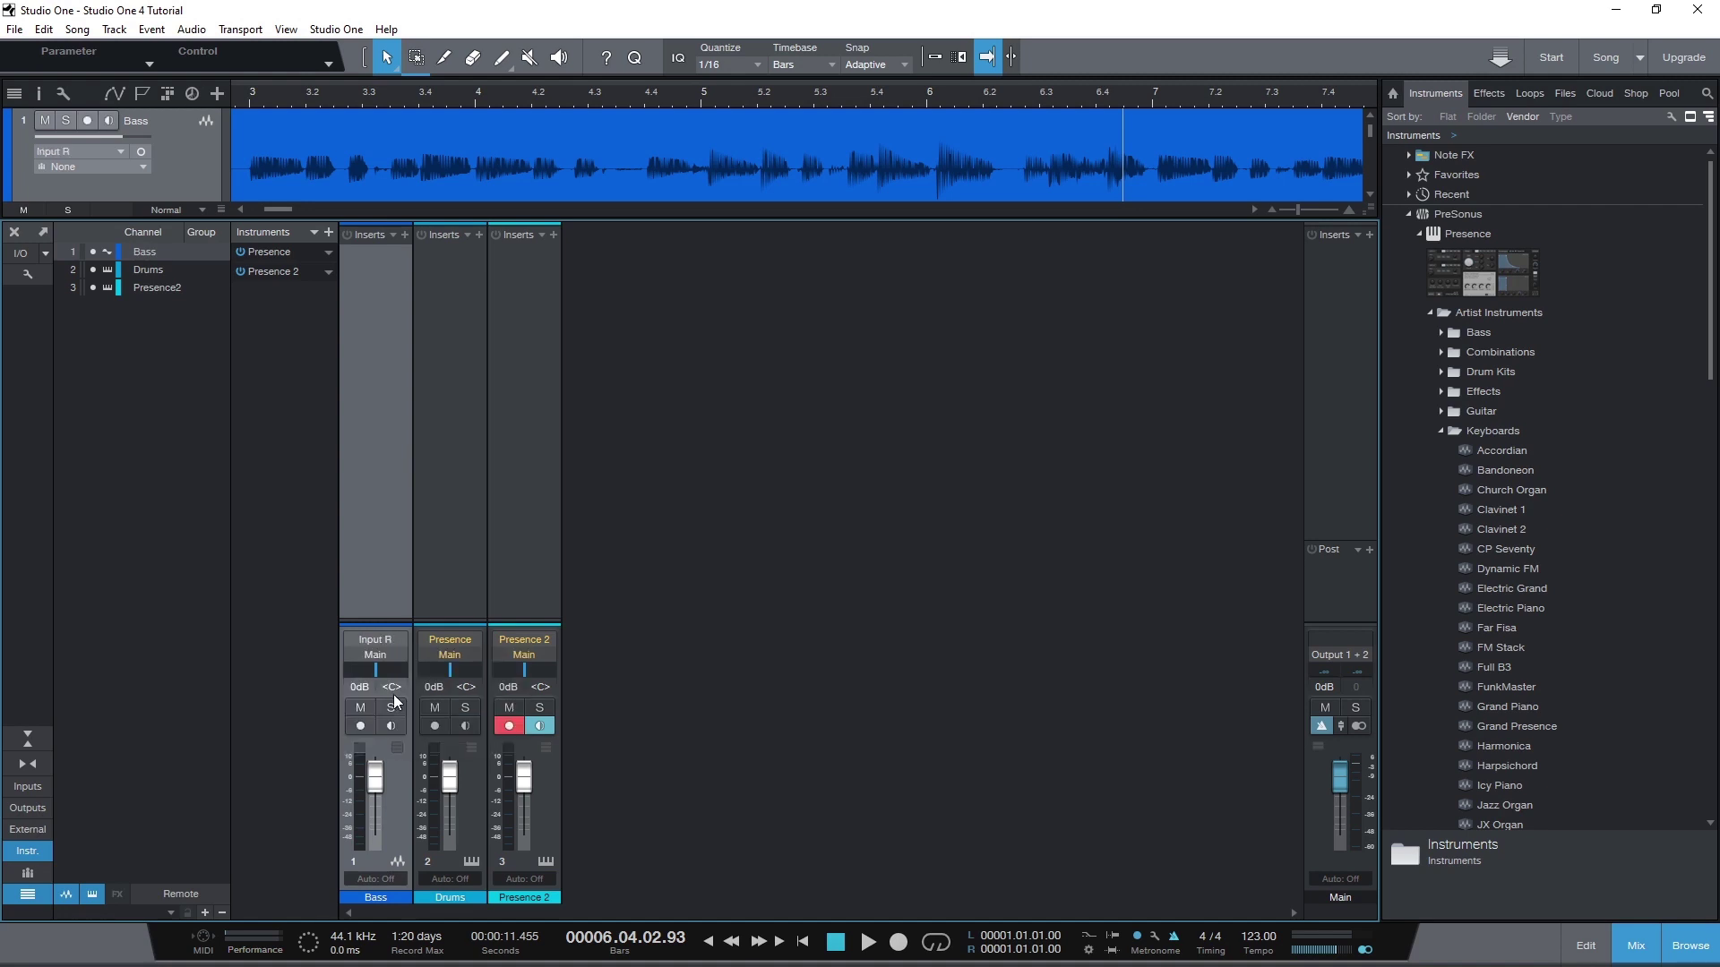
{"action": "left_click", "coordinate": [378, 653]}
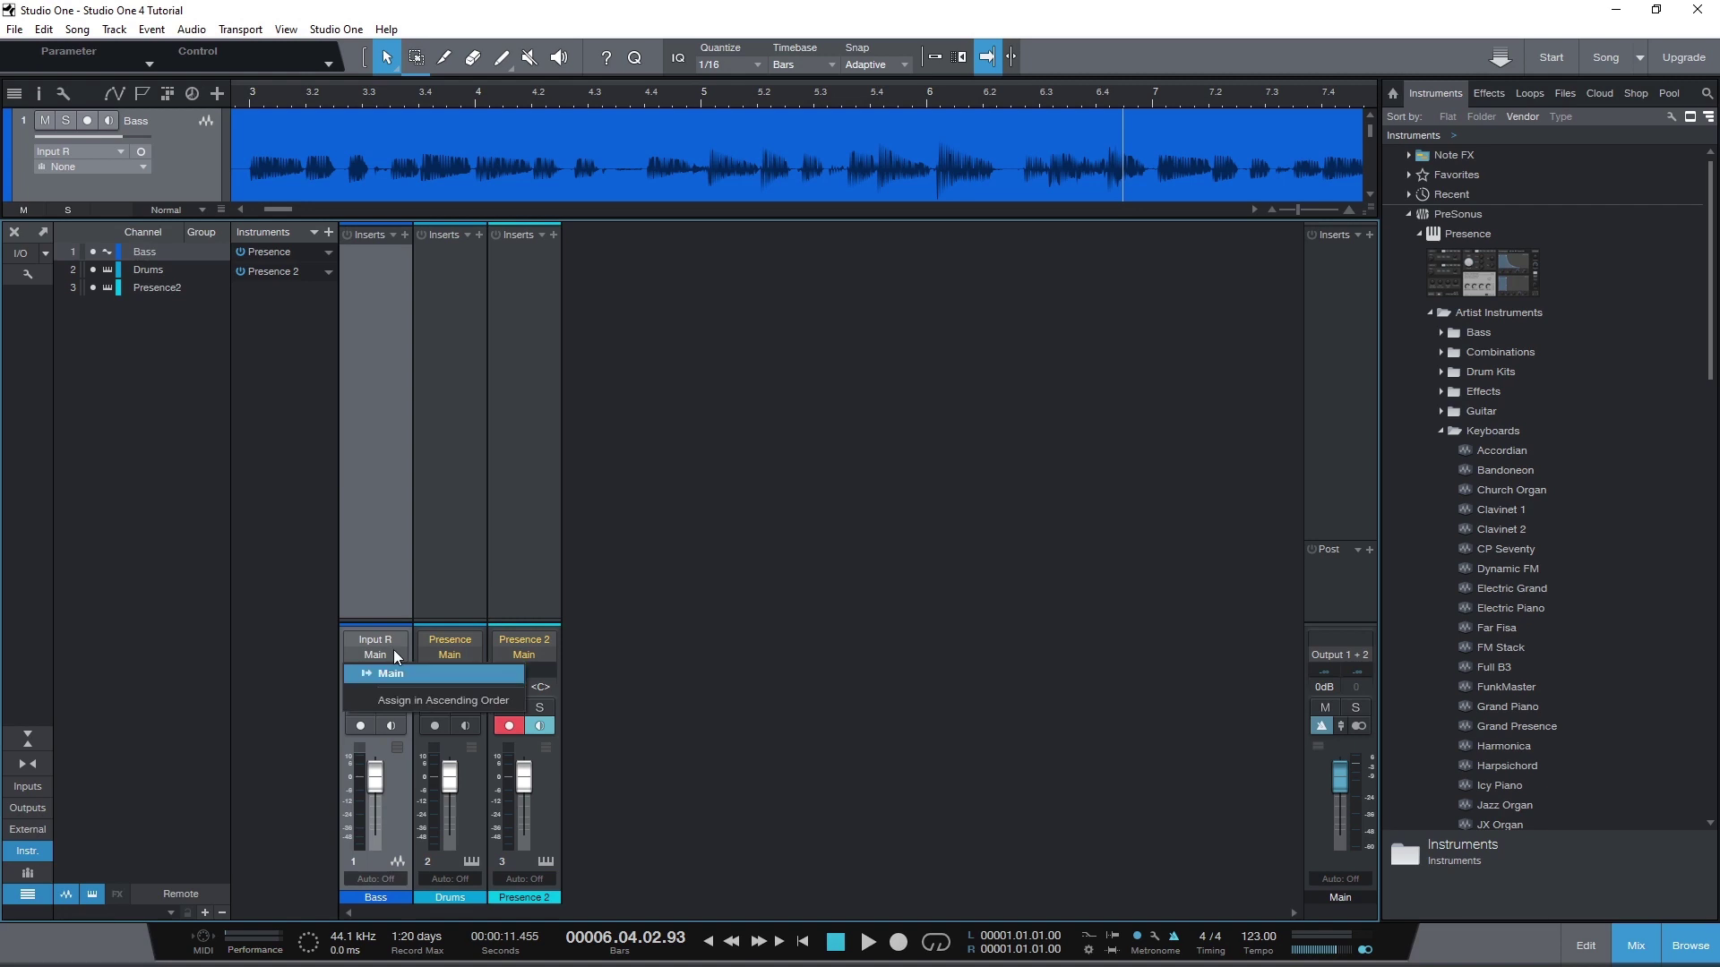
{"action": "left_click", "coordinate": [394, 671]}
{"action": "left_click", "coordinate": [422, 657]}
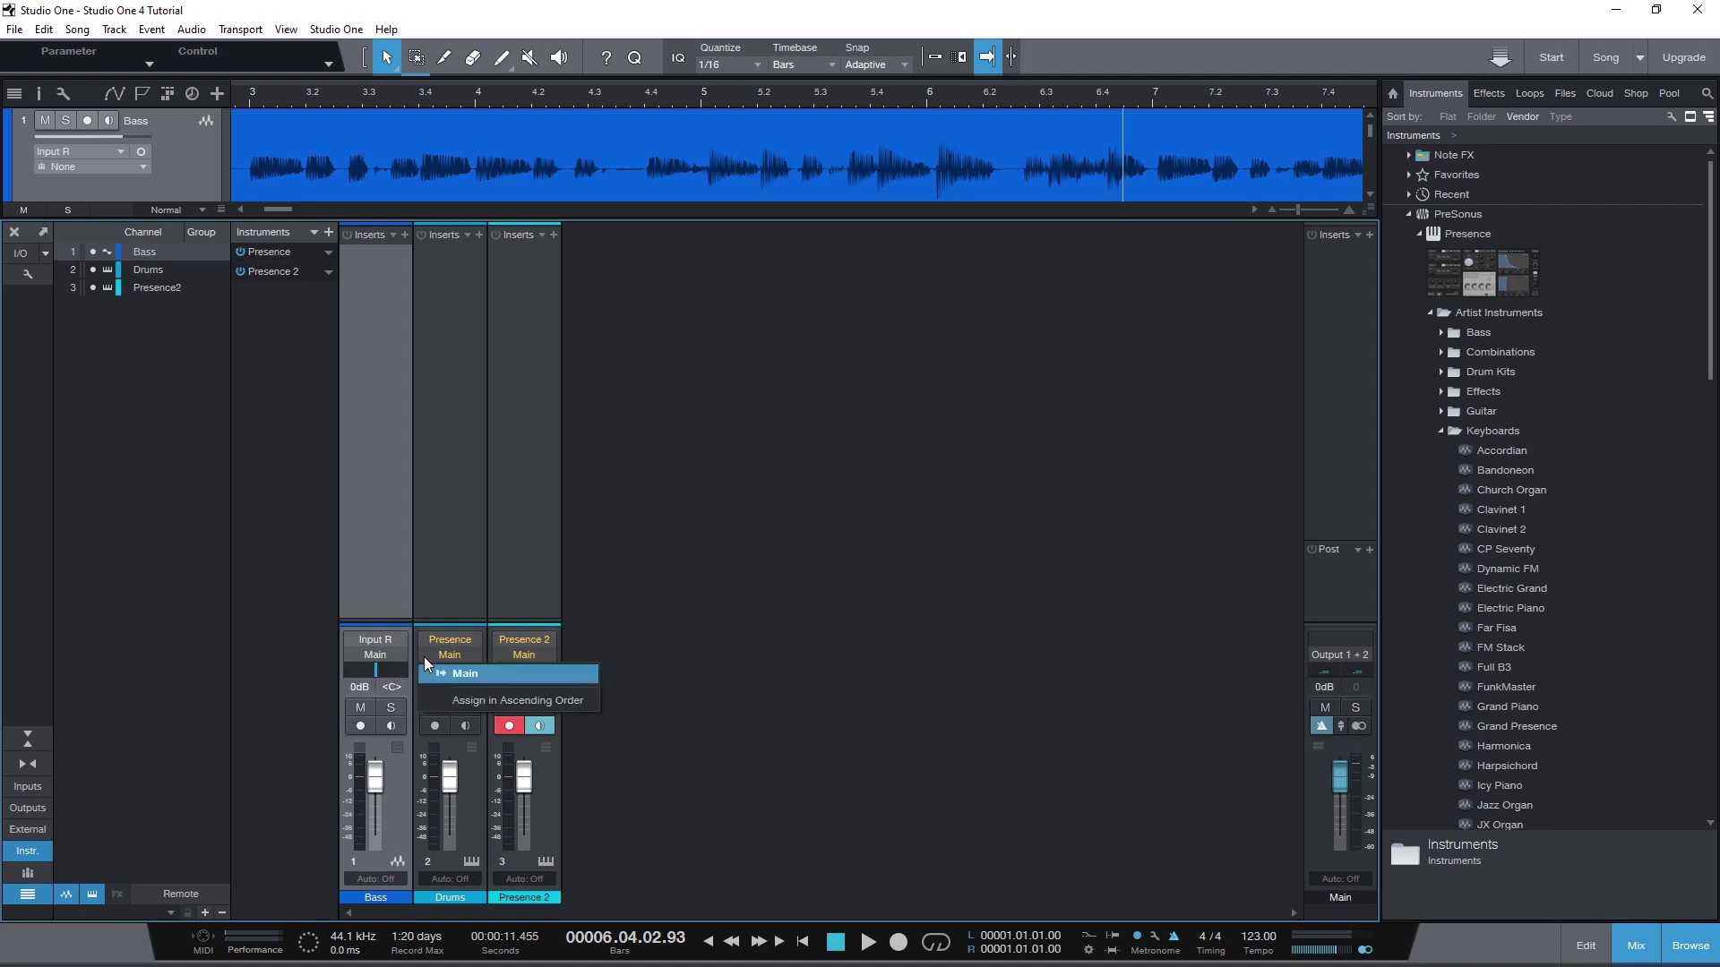
{"action": "left_click", "coordinate": [430, 670]}
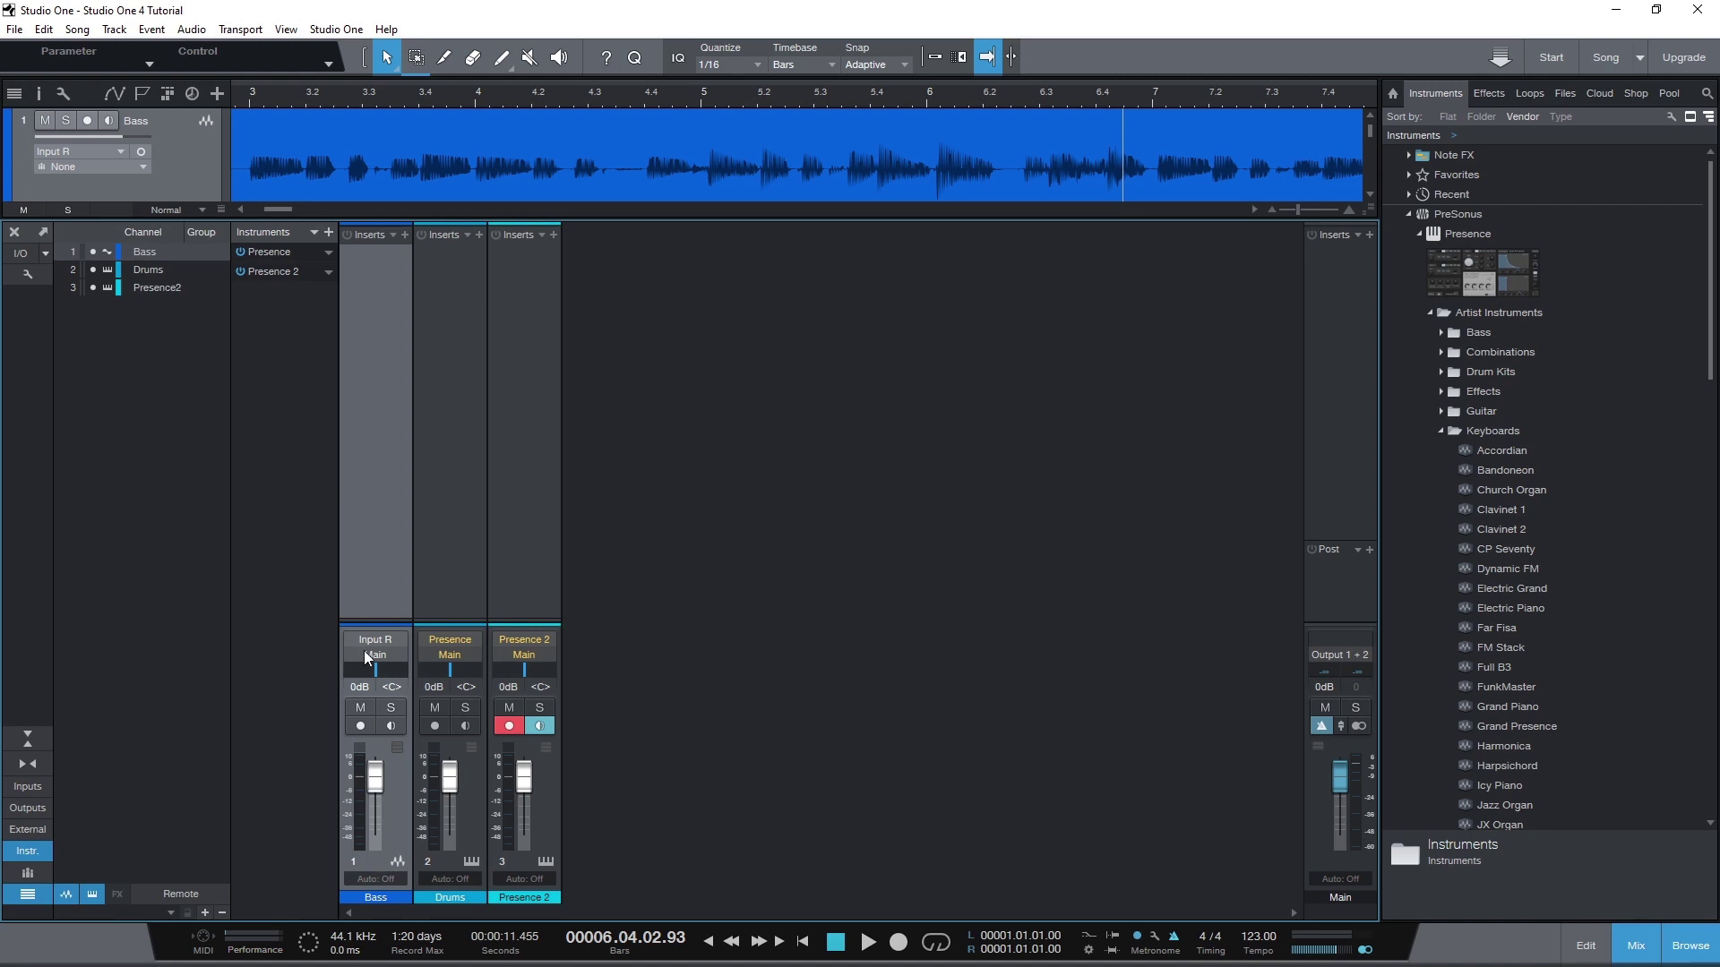
{"action": "mouse_move", "coordinate": [379, 669]}
{"action": "left_mouse_down"}
{"action": "mouse_move", "coordinate": [354, 669]}
{"action": "mouse_move", "coordinate": [400, 672]}
{"action": "mouse_move", "coordinate": [378, 679]}
{"action": "left_mouse_up"}
{"action": "scroll", "coordinate": [383, 687], "scroll_direction": "down", "scroll_amount": 2}
{"action": "type", "text": "C"}
{"action": "left_click", "coordinate": [358, 687]}
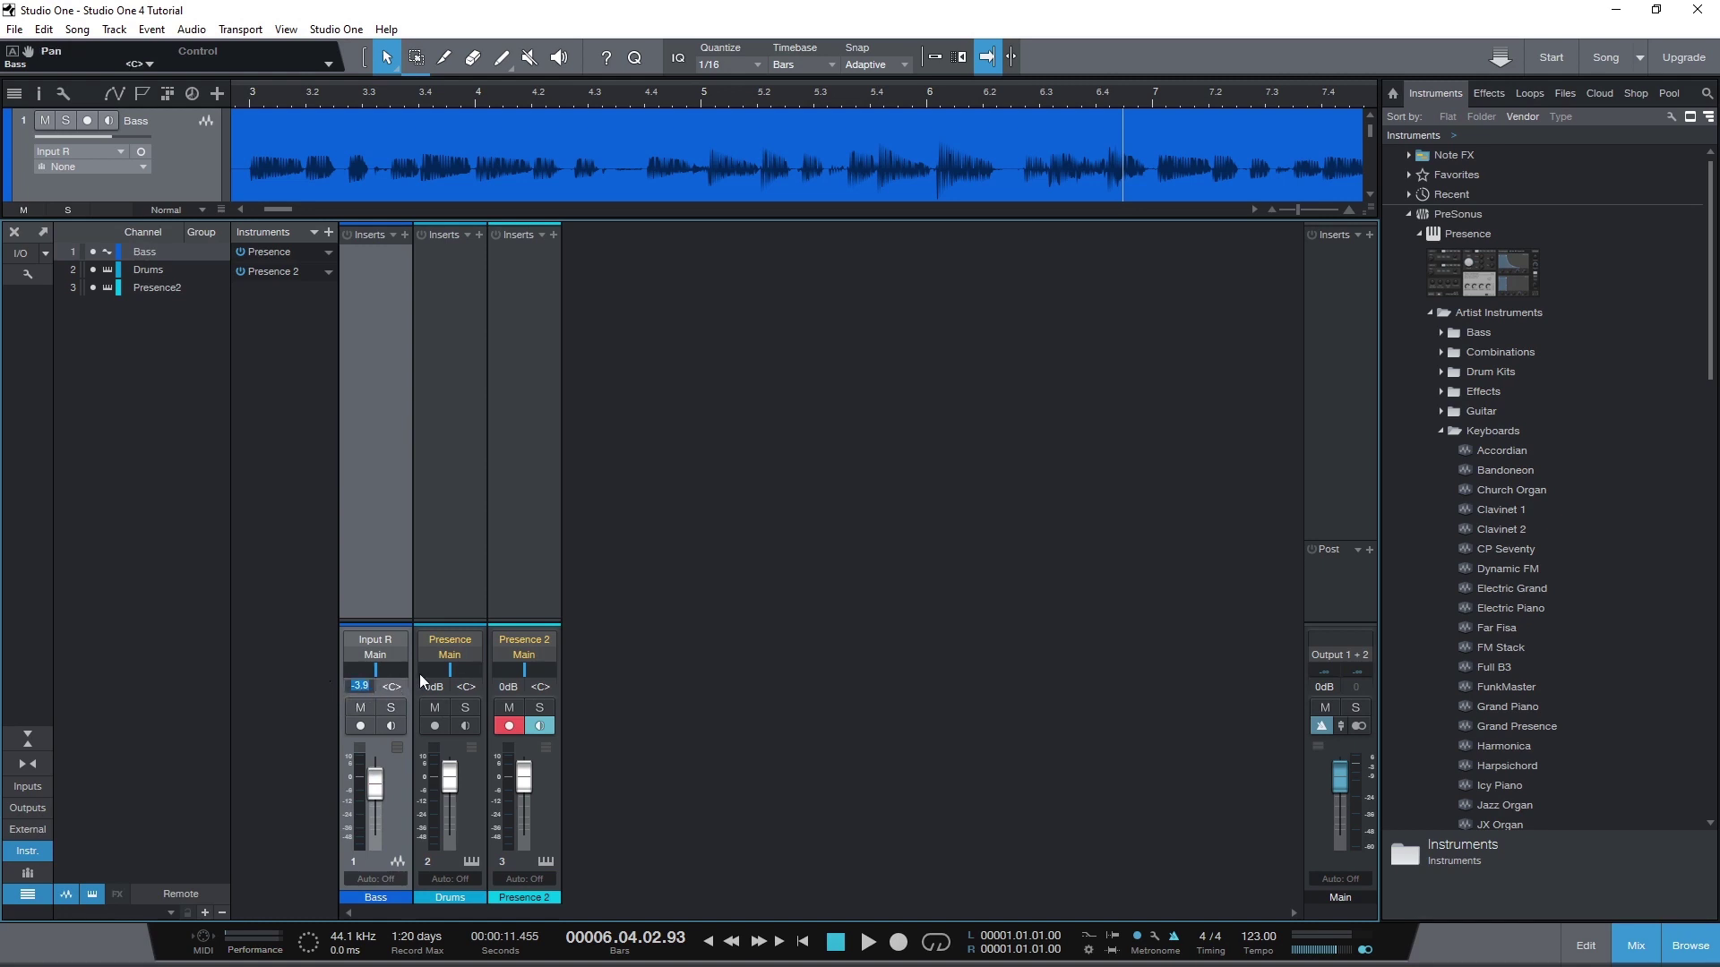
{"action": "type", "text": "0"}
{"action": "key", "text": "Return"}
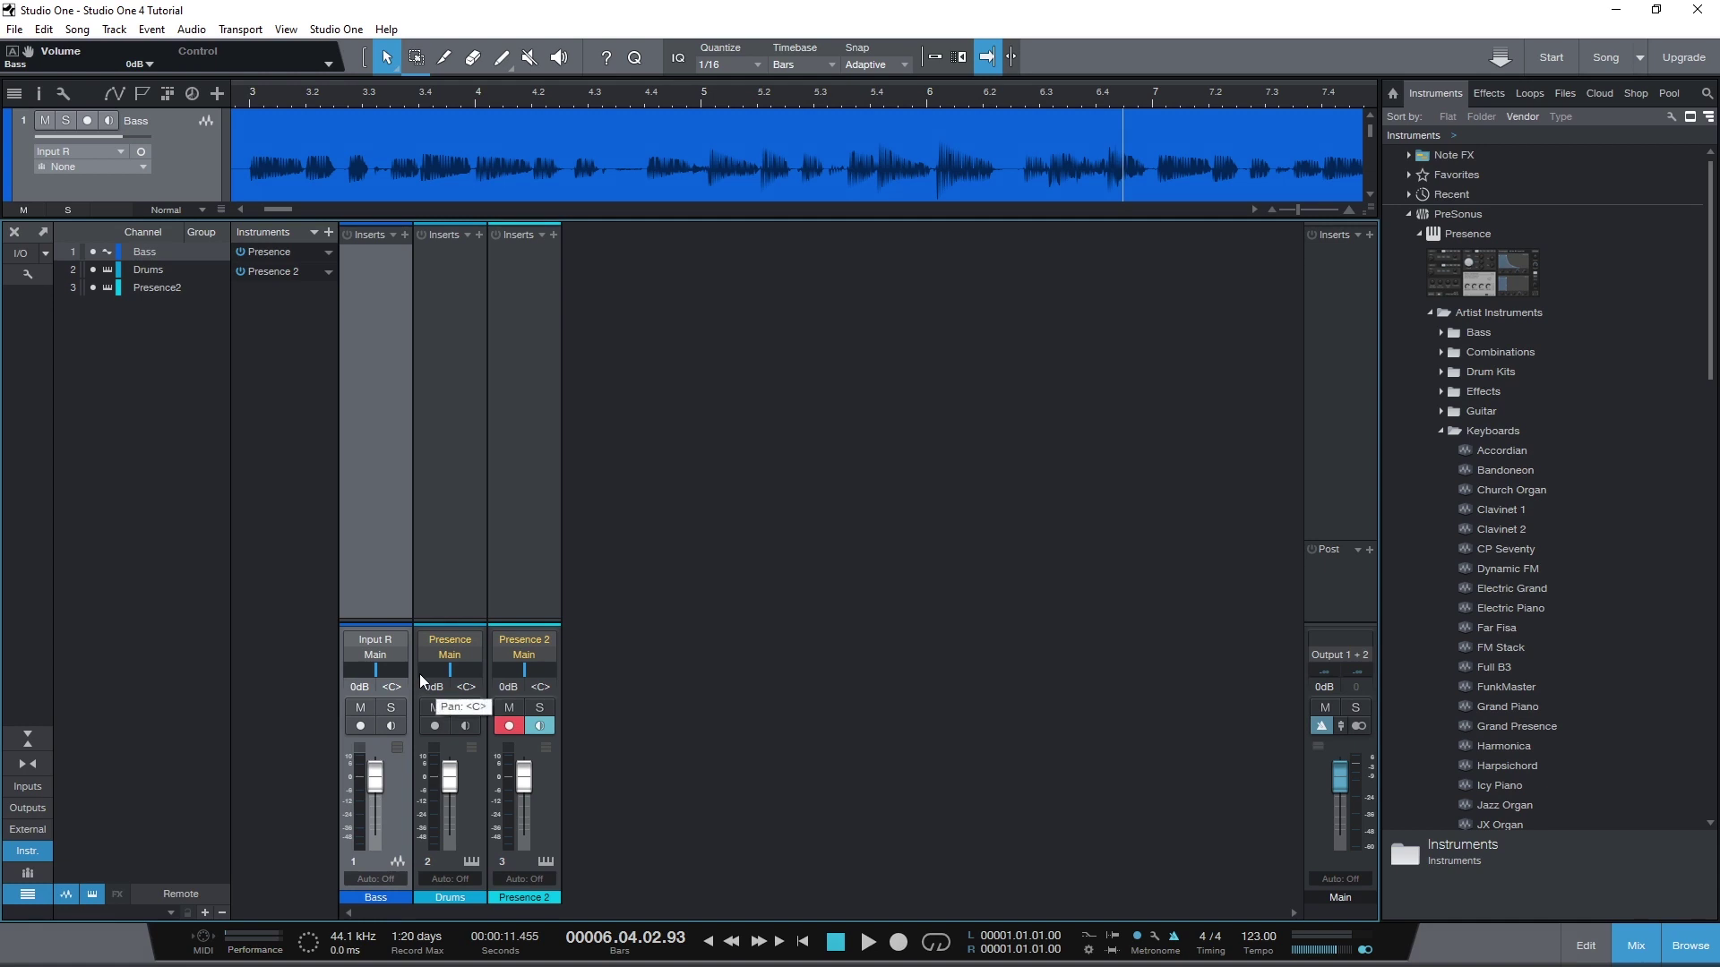
{"action": "left_click", "coordinate": [366, 710]}
{"action": "left_click", "coordinate": [390, 710]}
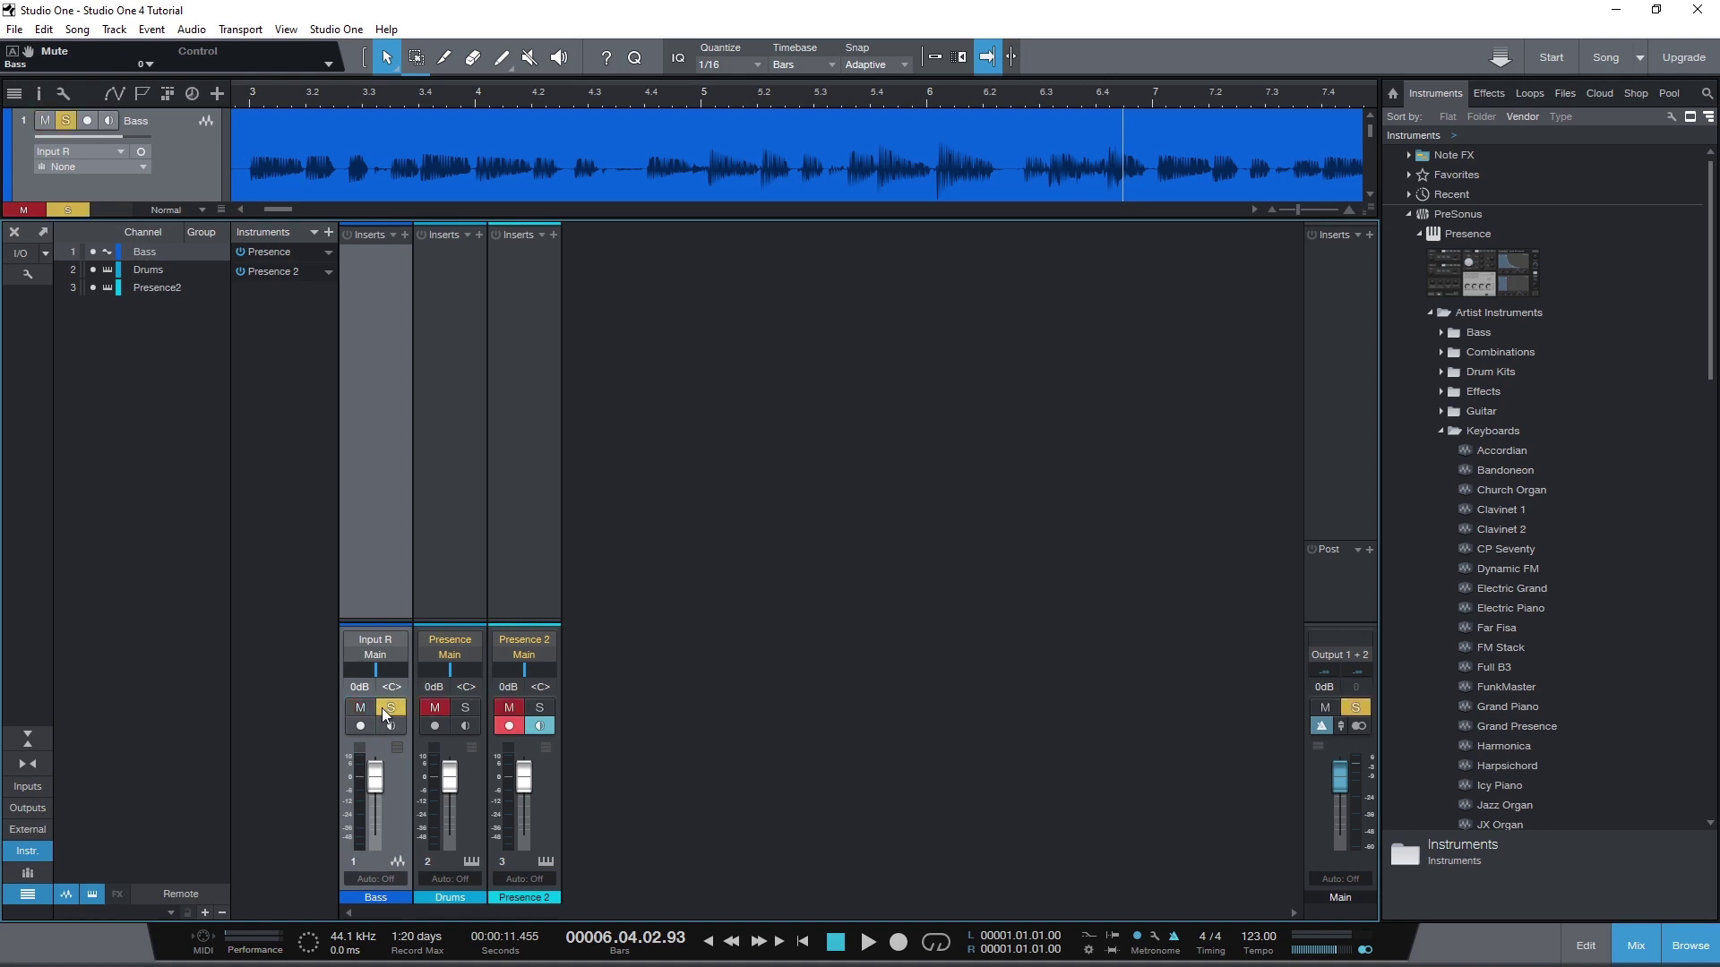
{"action": "left_click", "coordinate": [360, 725]}
{"action": "left_click", "coordinate": [368, 711]}
{"action": "left_click", "coordinate": [389, 710]}
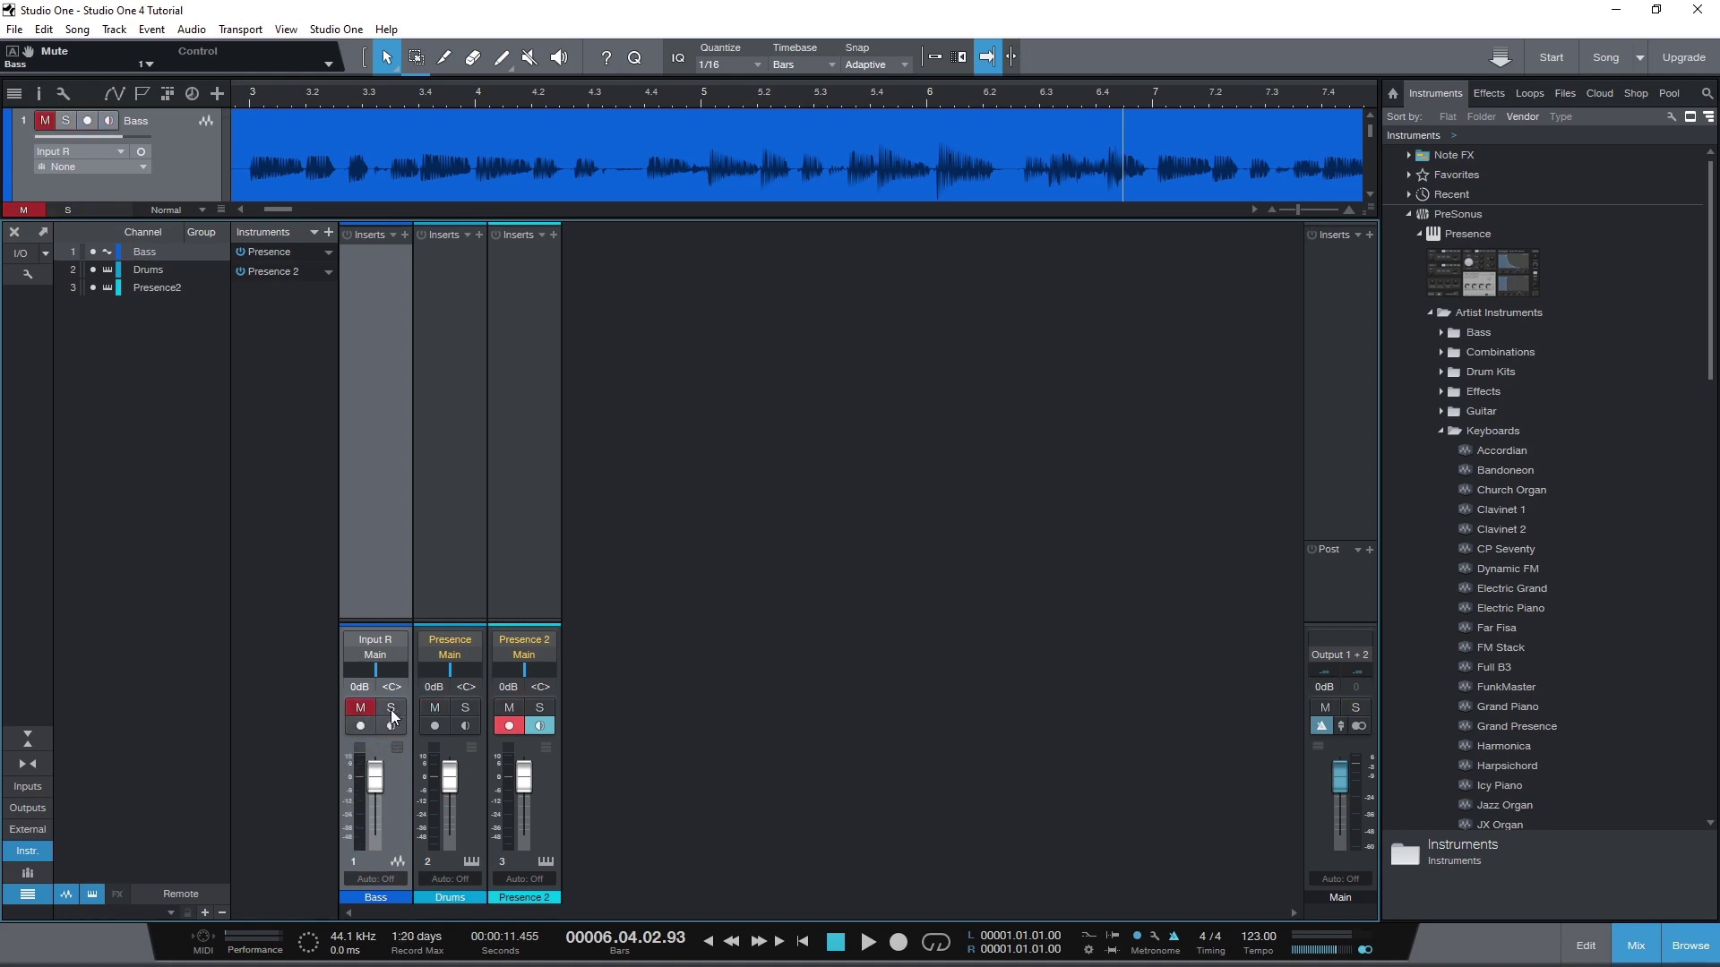
{"action": "left_click", "coordinate": [357, 711]}
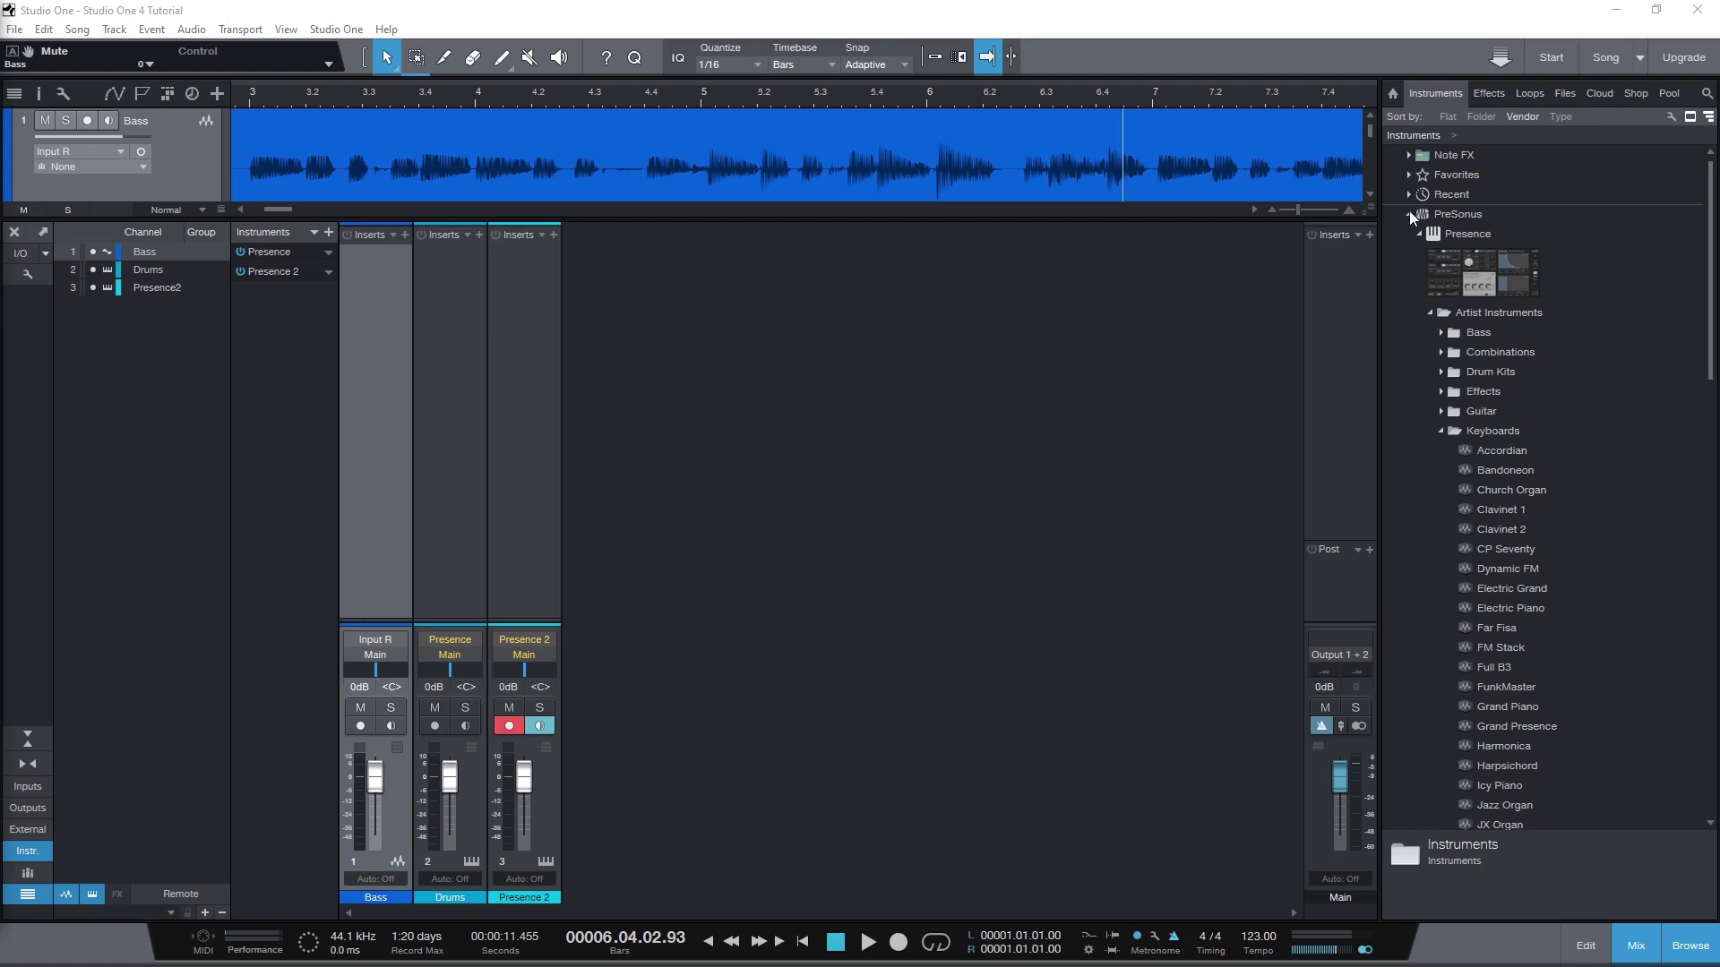
- Toggle the browser panel and switch it to the Effects list
{"action": "left_click", "coordinate": [1687, 945]}
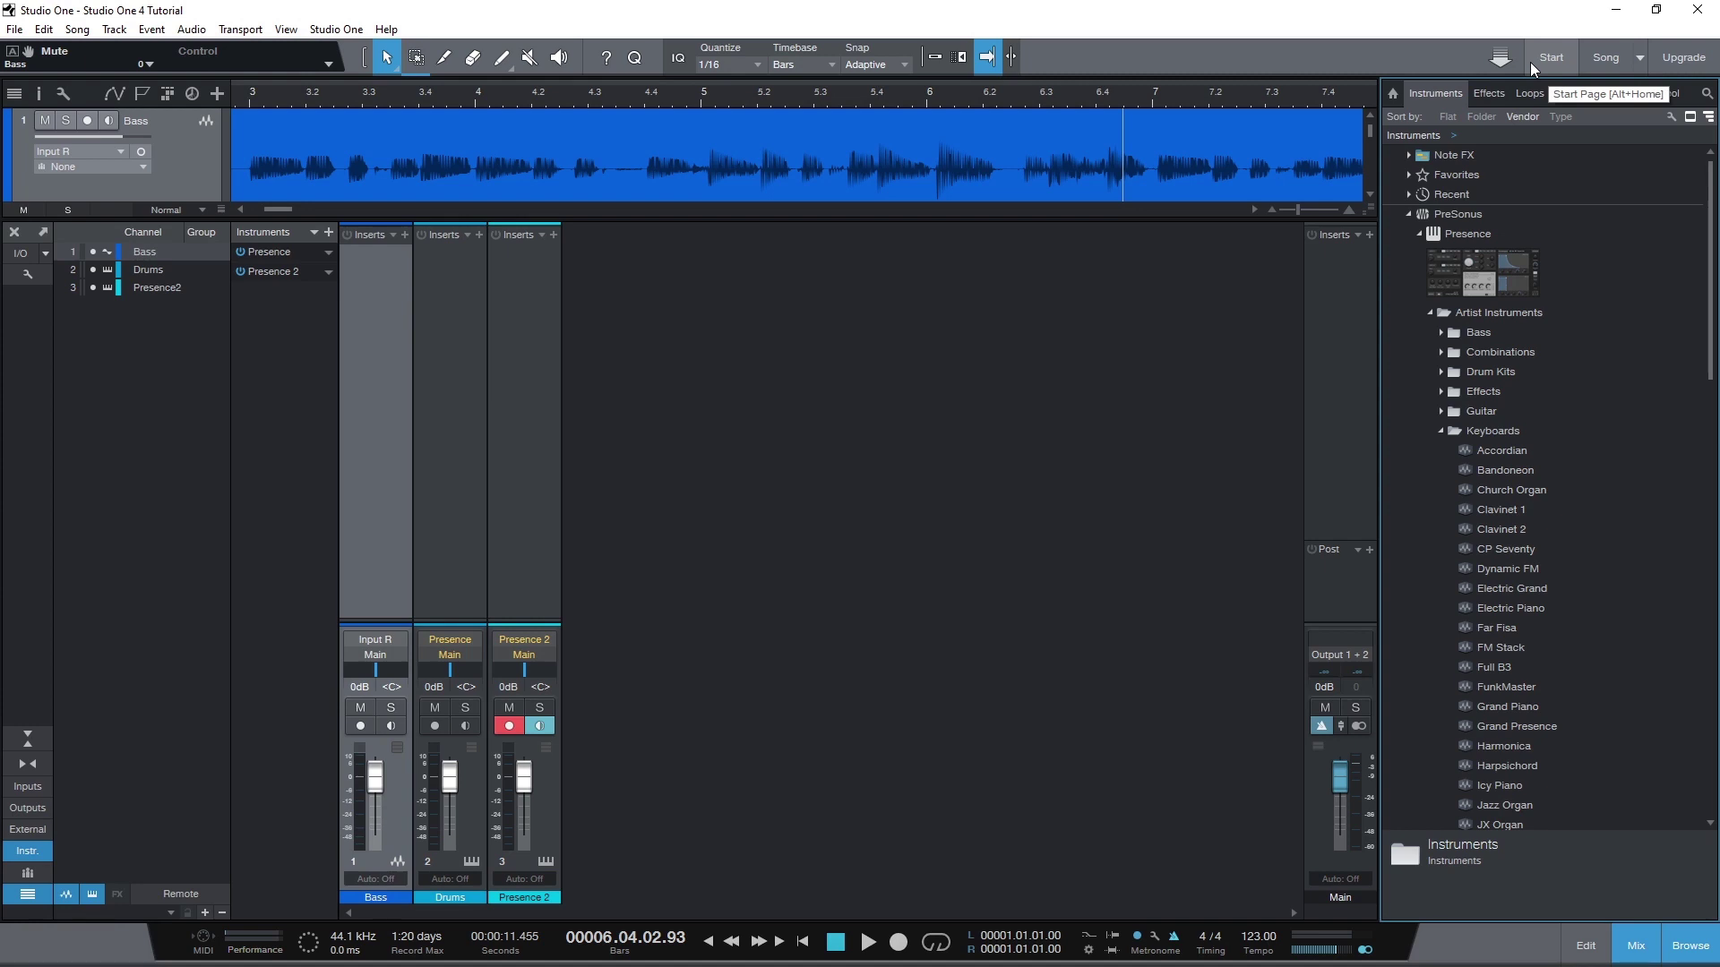
{"action": "left_click", "coordinate": [1491, 93]}
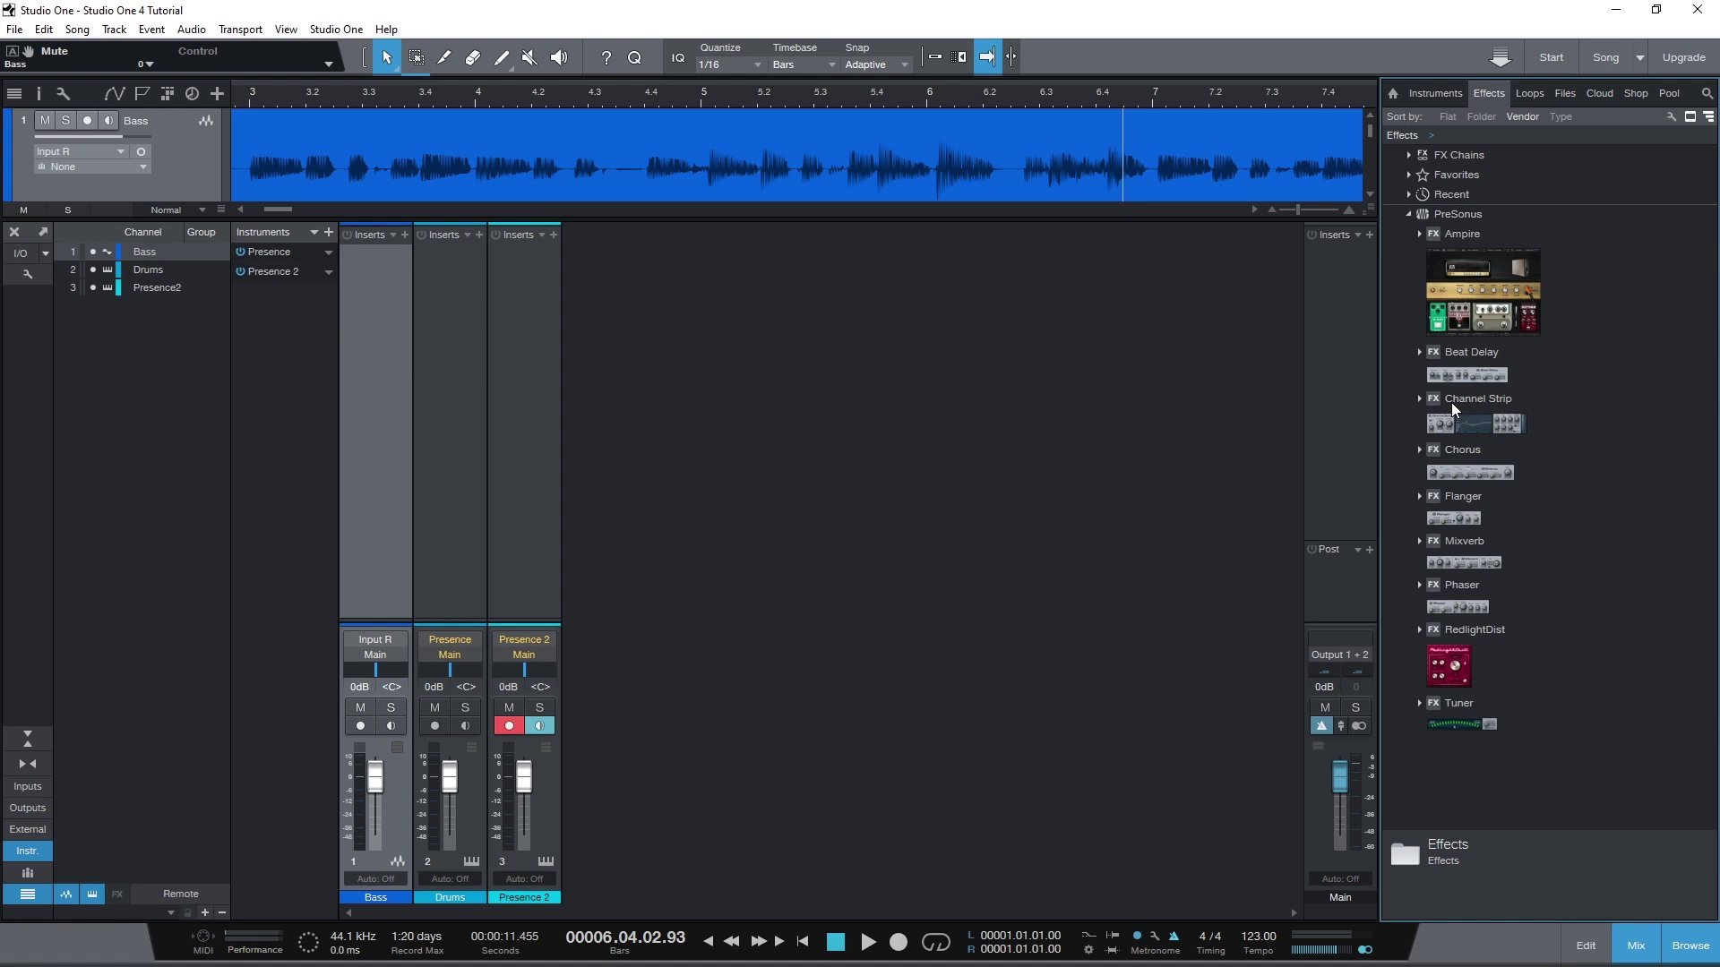
- Insert Channel Strip on the Bass channel, then move its editor aside and close it
{"action": "left_click_drag", "start_coordinate": [1451, 401], "coordinate": [389, 336]}
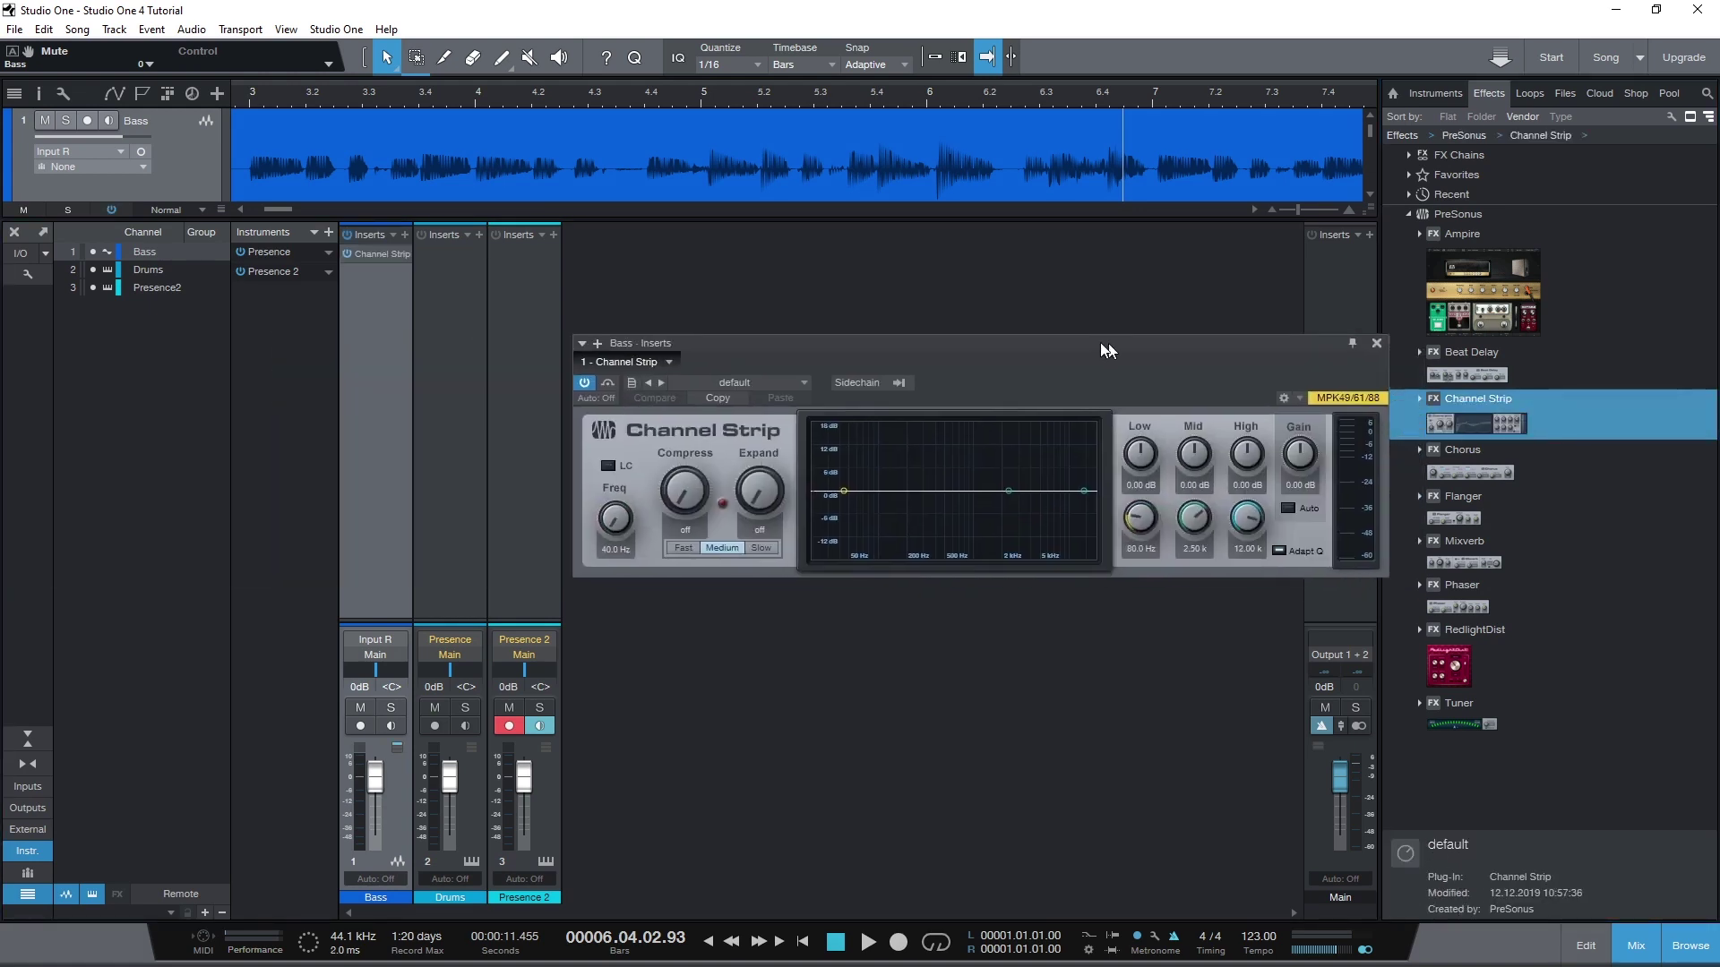
{"action": "left_click_drag", "start_coordinate": [1046, 341], "coordinate": [895, 327]}
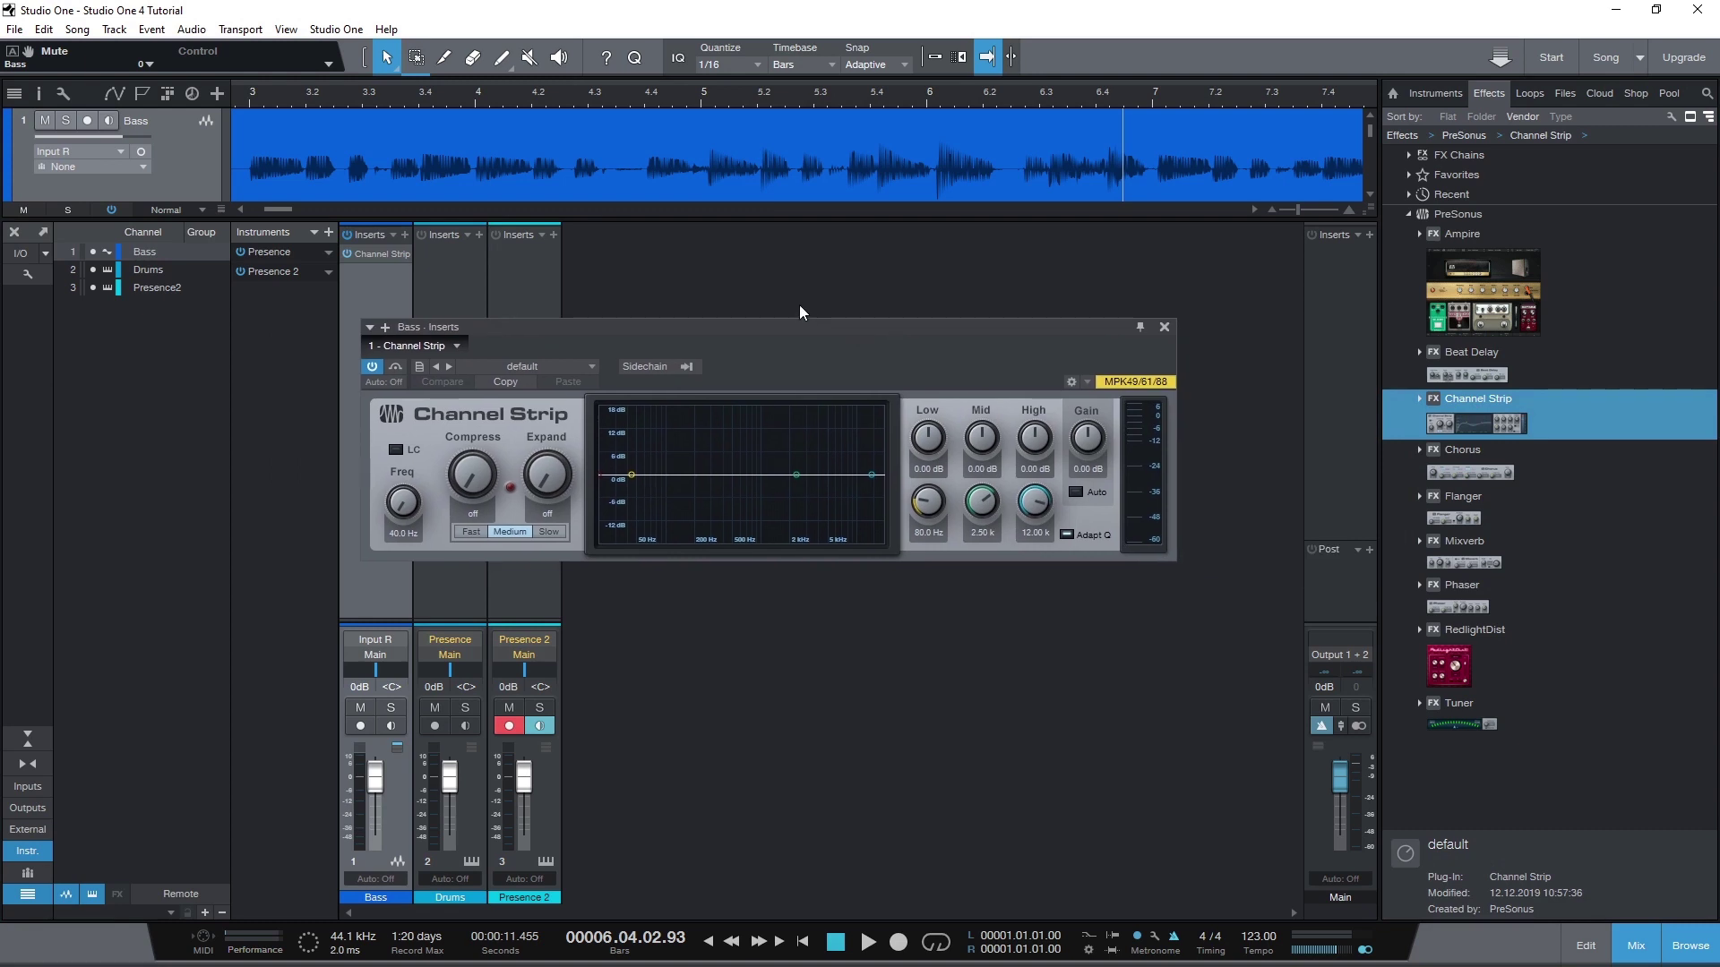
{"action": "left_click", "coordinate": [1164, 330]}
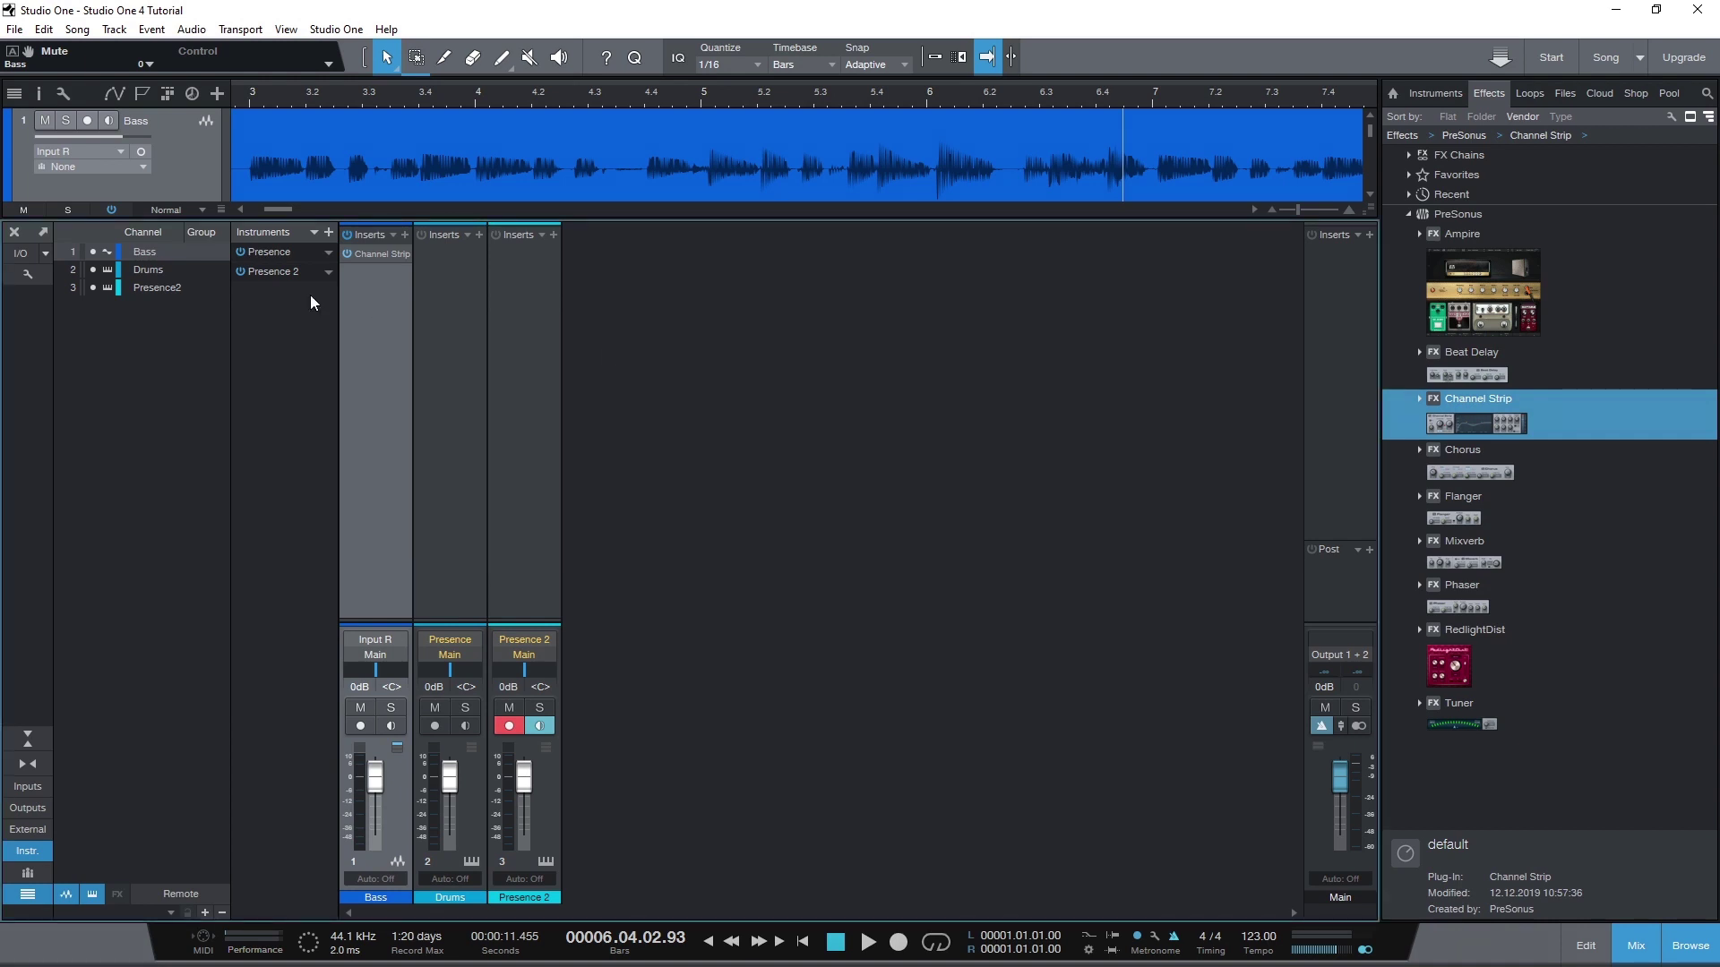
- Bypass and restore the Bass inserts and the Channel Strip effect
{"action": "left_click", "coordinate": [345, 239]}
{"action": "left_click", "coordinate": [345, 234]}
{"action": "left_click", "coordinate": [348, 256]}
{"action": "left_click", "coordinate": [349, 255]}
- Add Chorus below Channel Strip on Bass, closing both plugin windows
{"action": "left_click_drag", "start_coordinate": [1468, 472], "coordinate": [388, 303]}
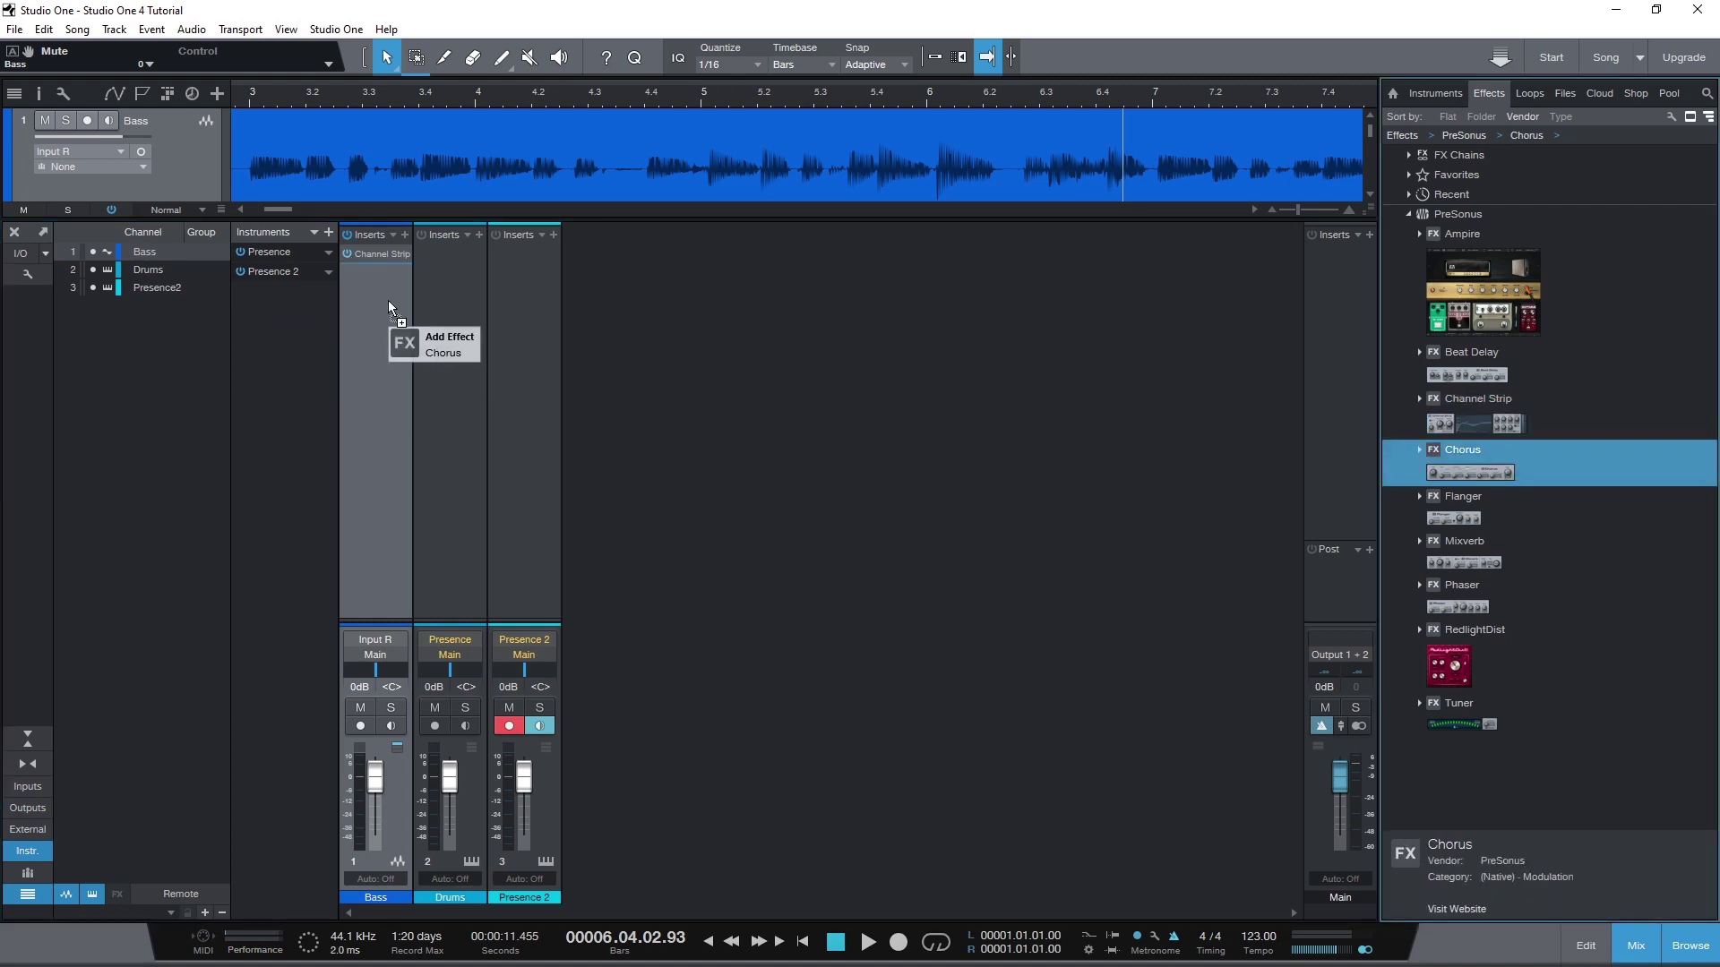
{"action": "left_click", "coordinate": [881, 330]}
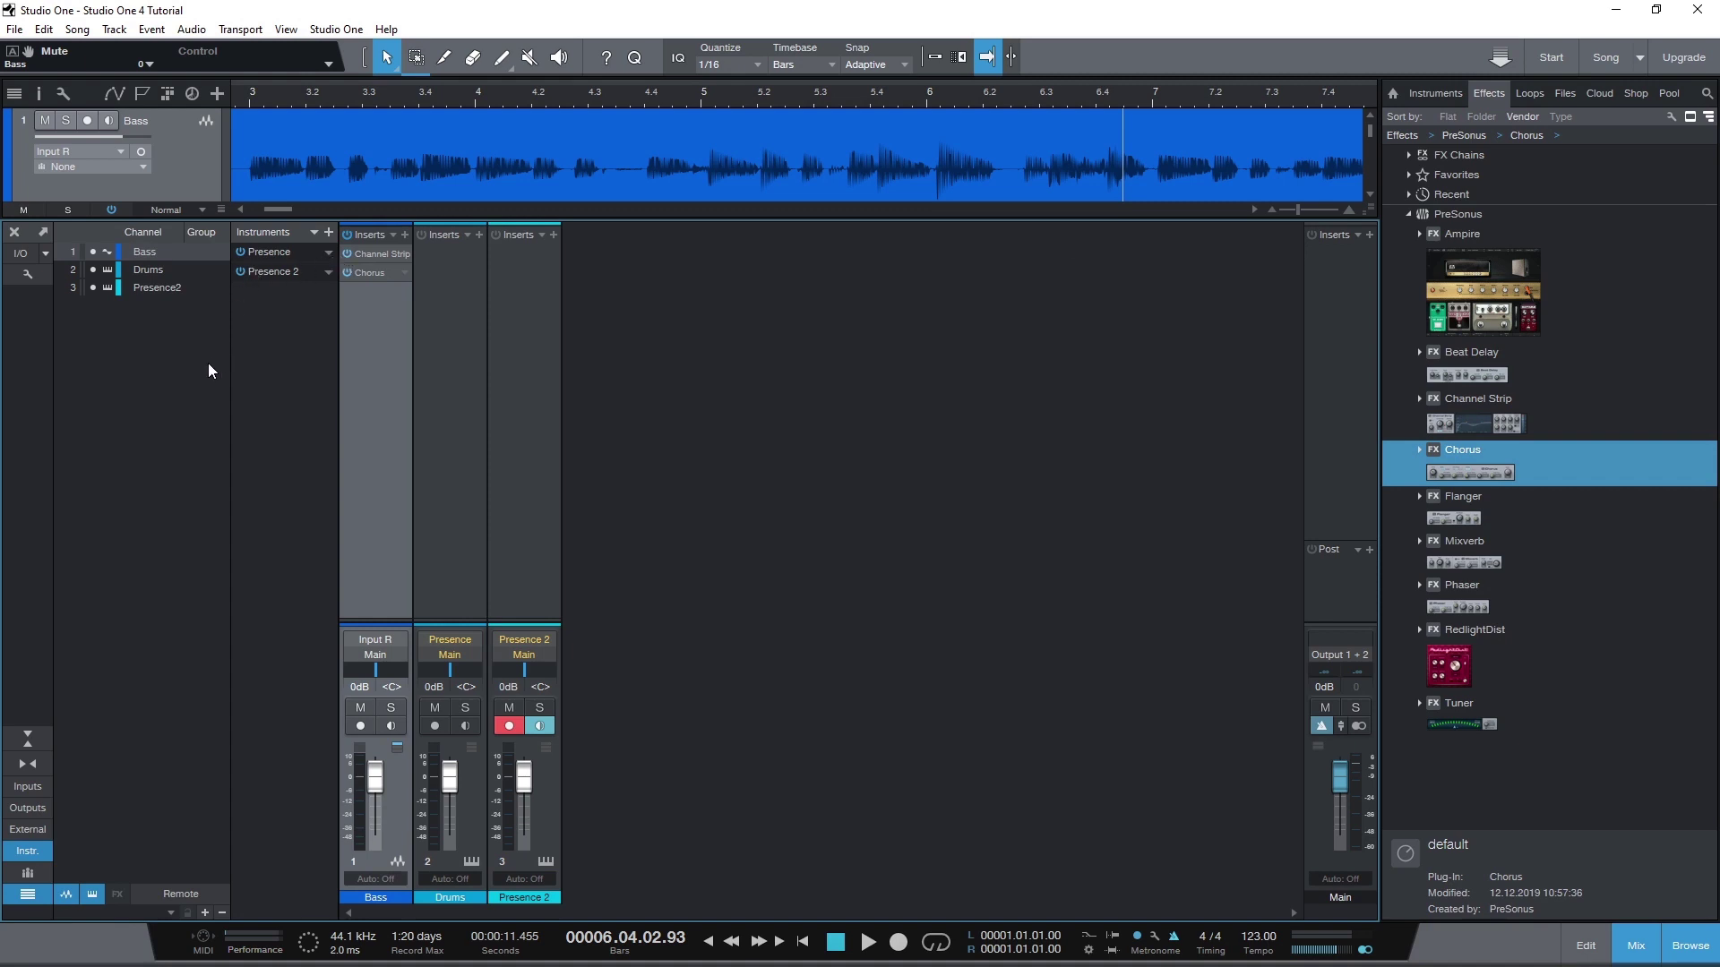
{"action": "double_click", "coordinate": [383, 253]}
{"action": "left_click", "coordinate": [383, 253]}
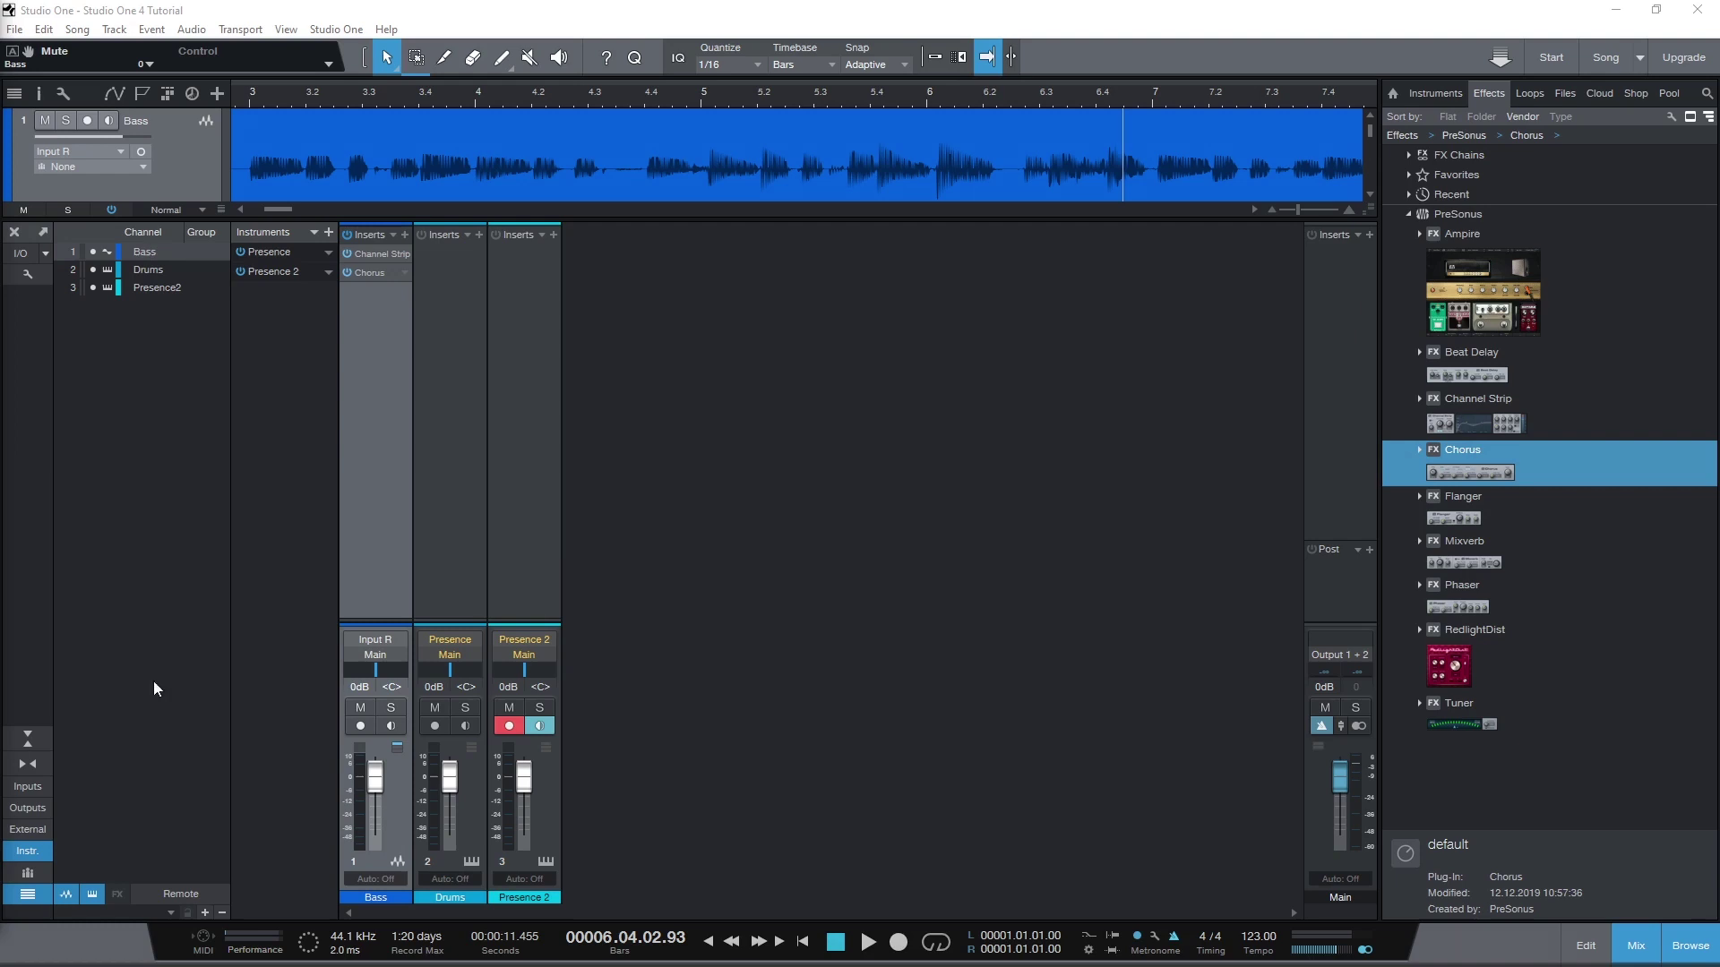
- Add an FX 1 channel with Mixverb on its inserts and close the Mixverb editor
{"action": "right_click", "coordinate": [626, 507]}
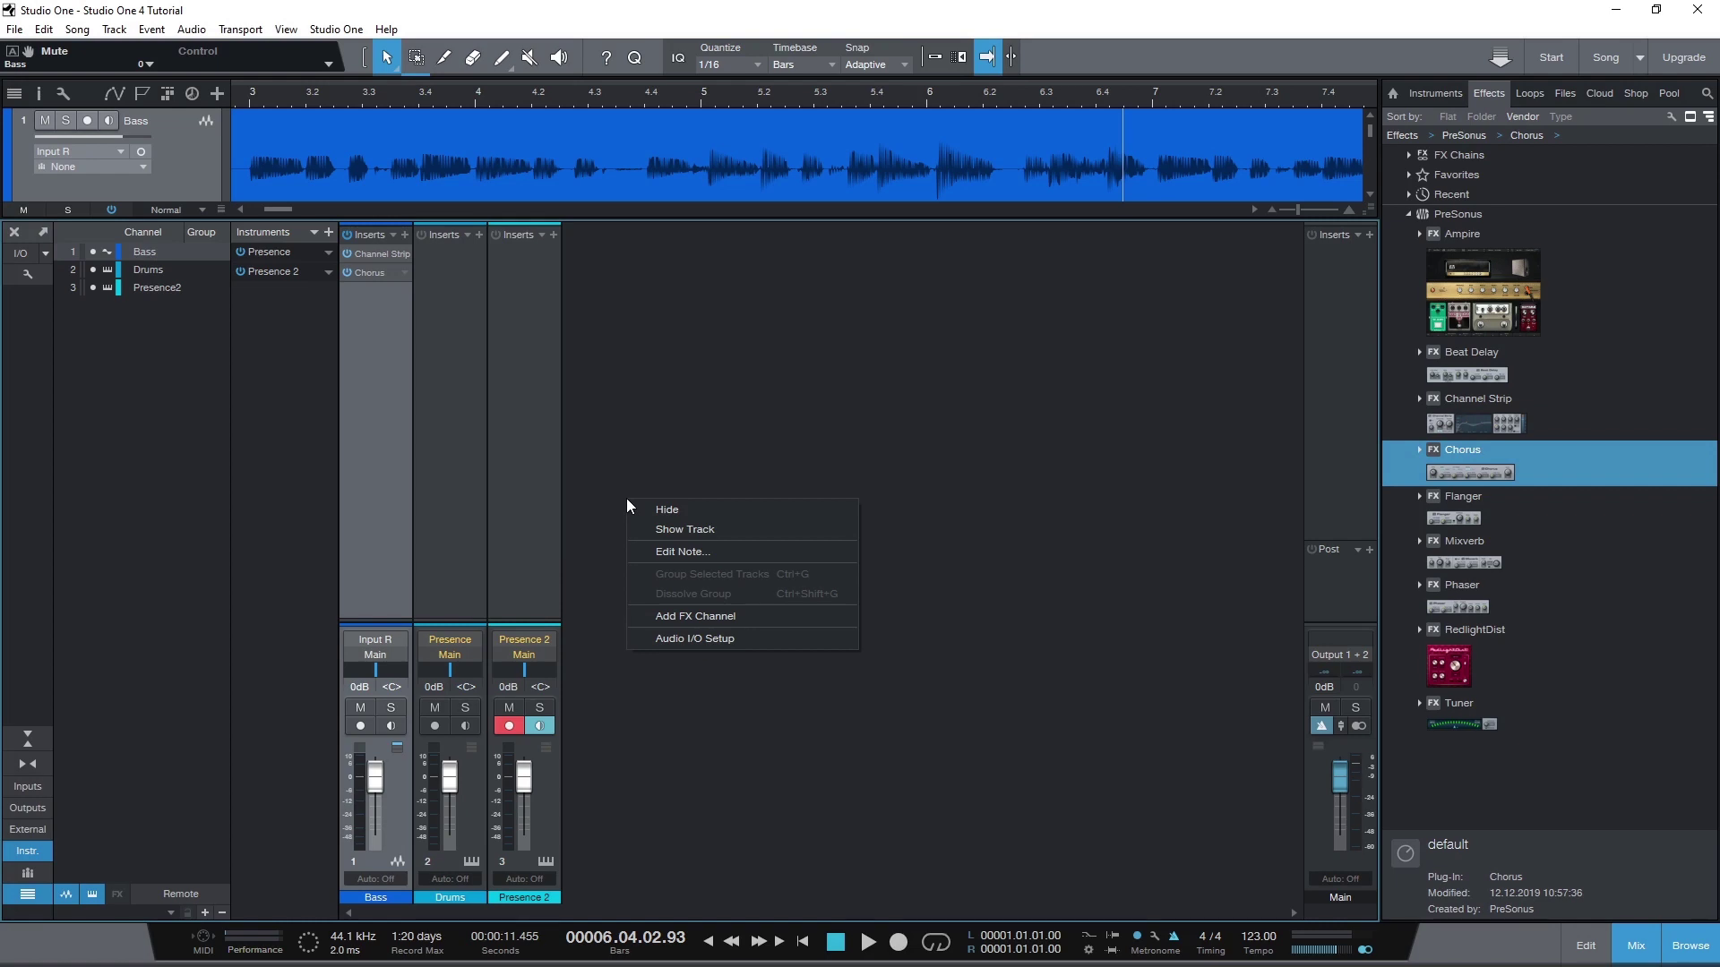
{"action": "left_click", "coordinate": [669, 616]}
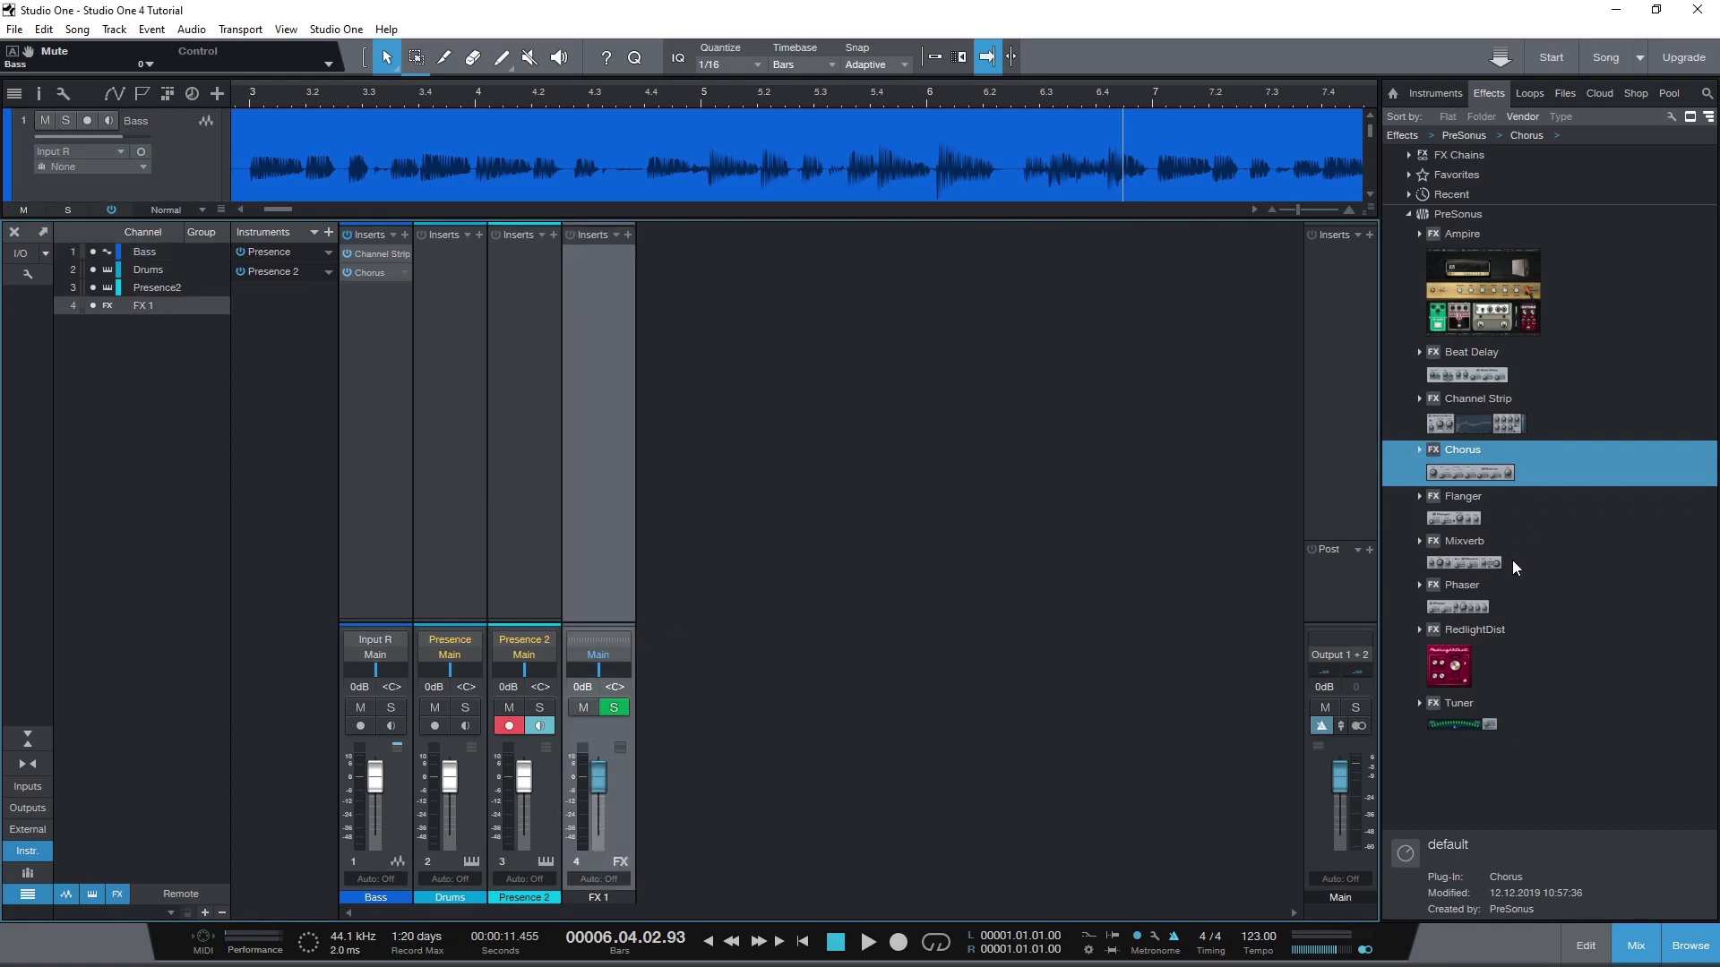
{"action": "left_click_drag", "start_coordinate": [1465, 563], "coordinate": [613, 377]}
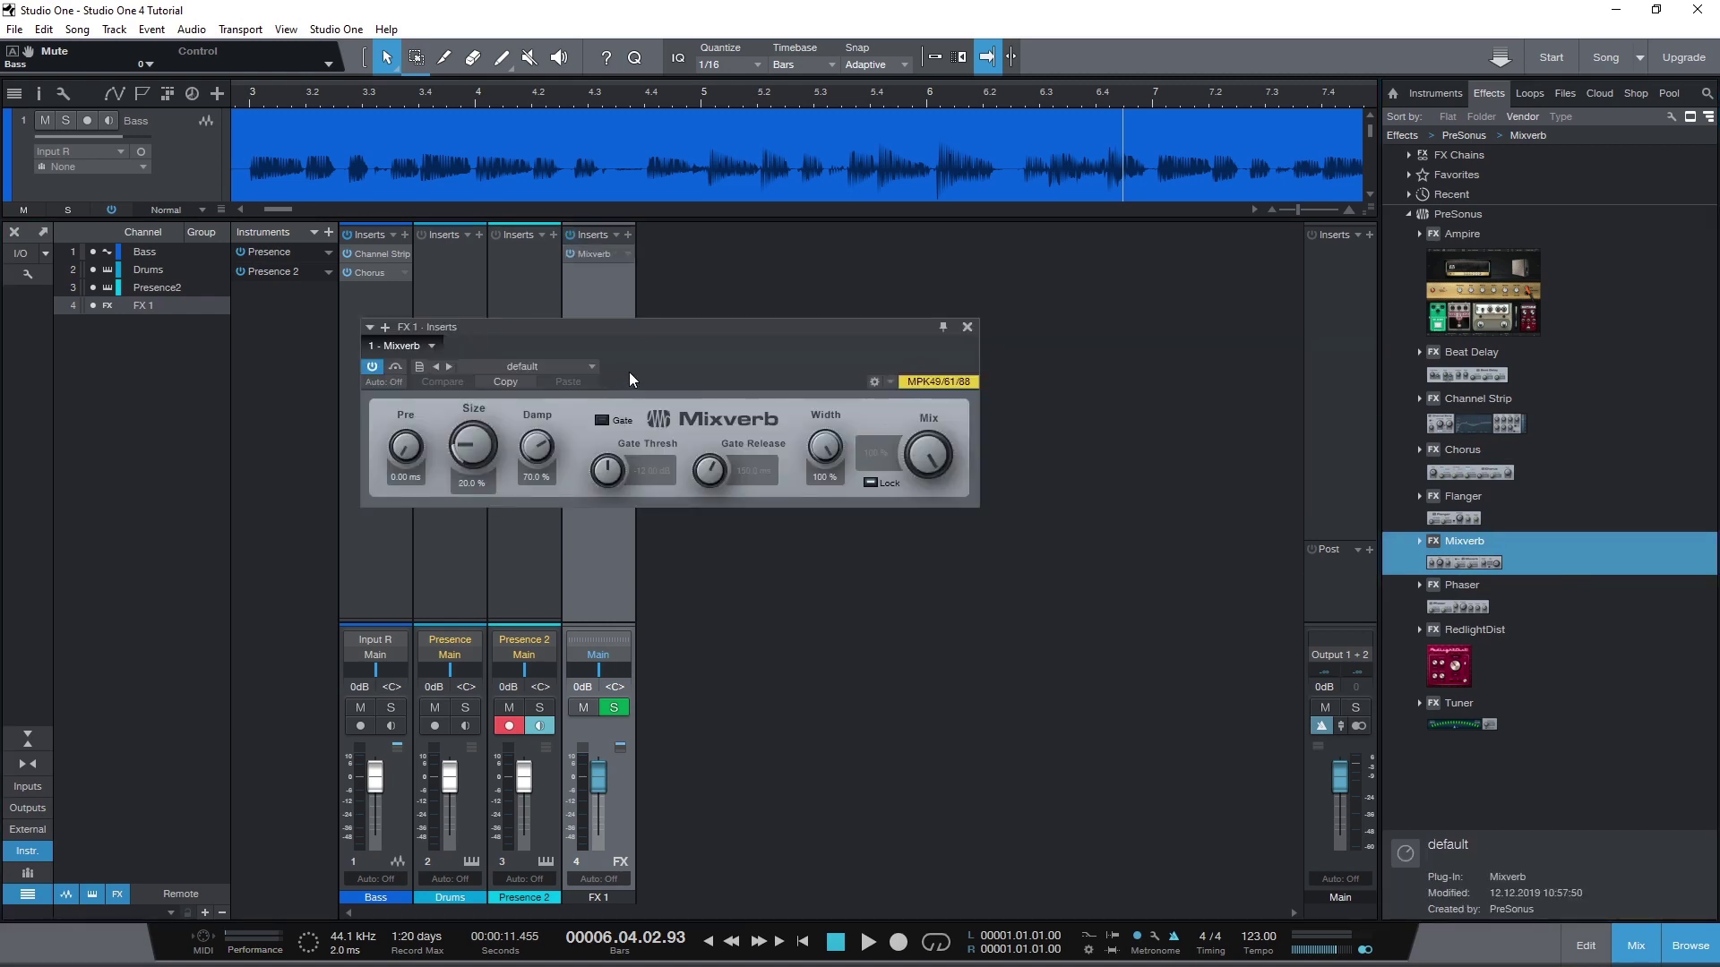
{"action": "left_click", "coordinate": [966, 329]}
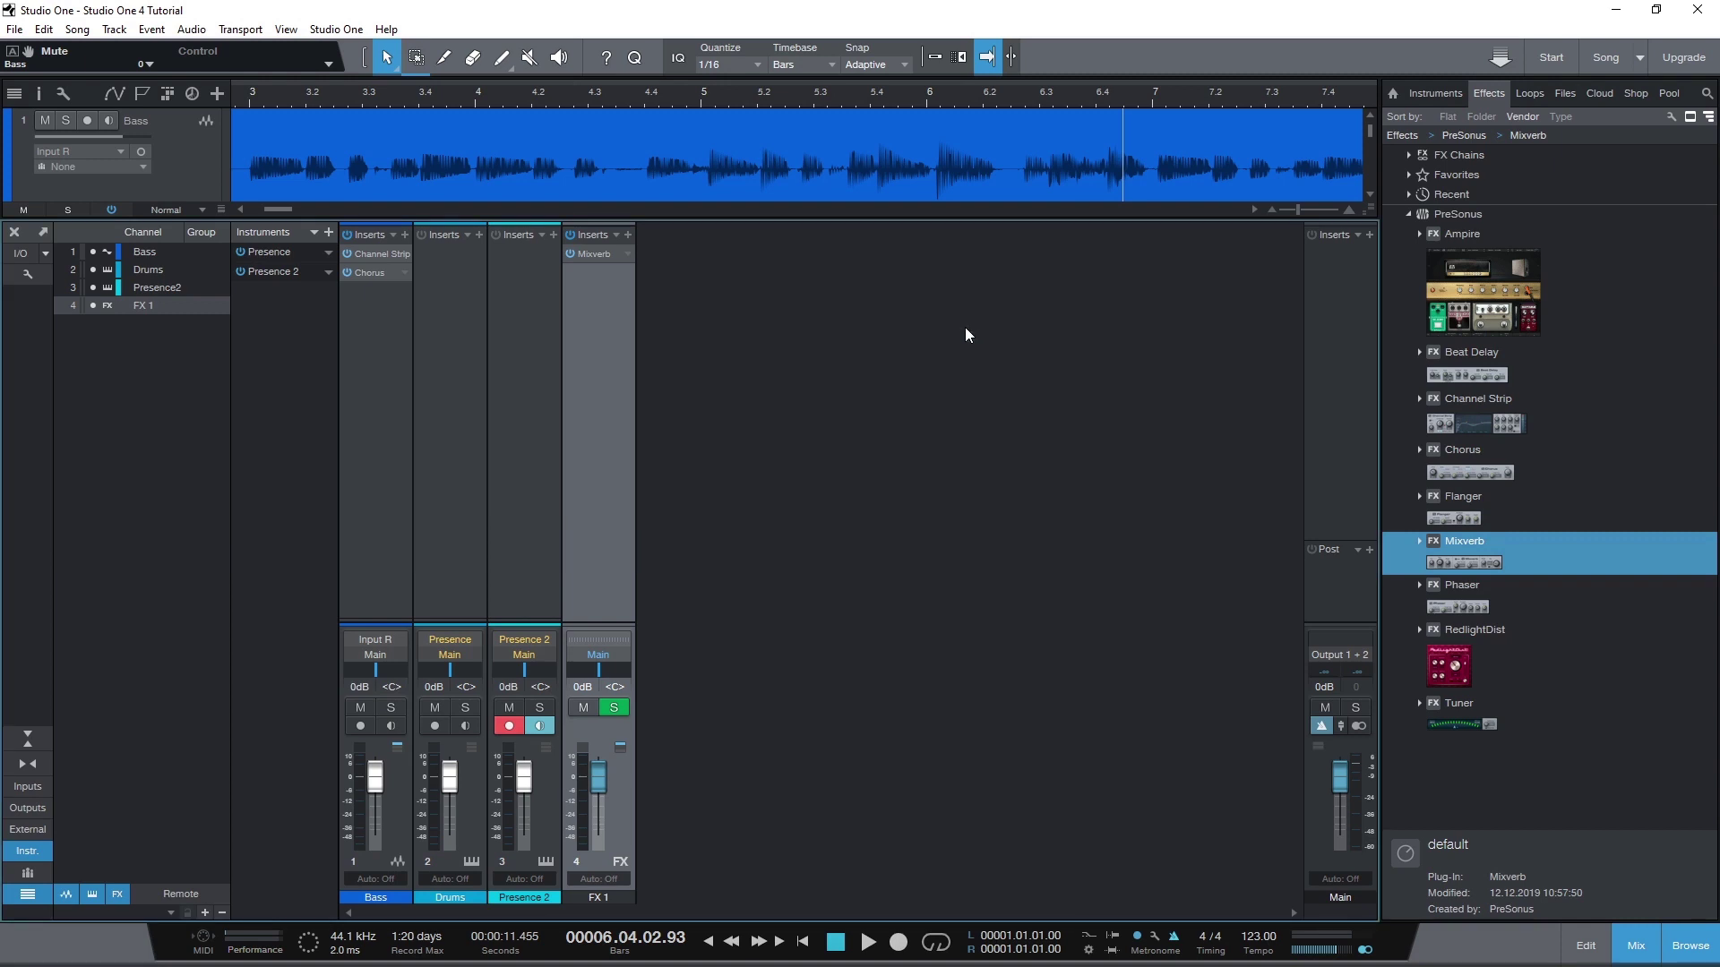
- Turn on send sections in the console display options
{"action": "left_click", "coordinate": [24, 271]}
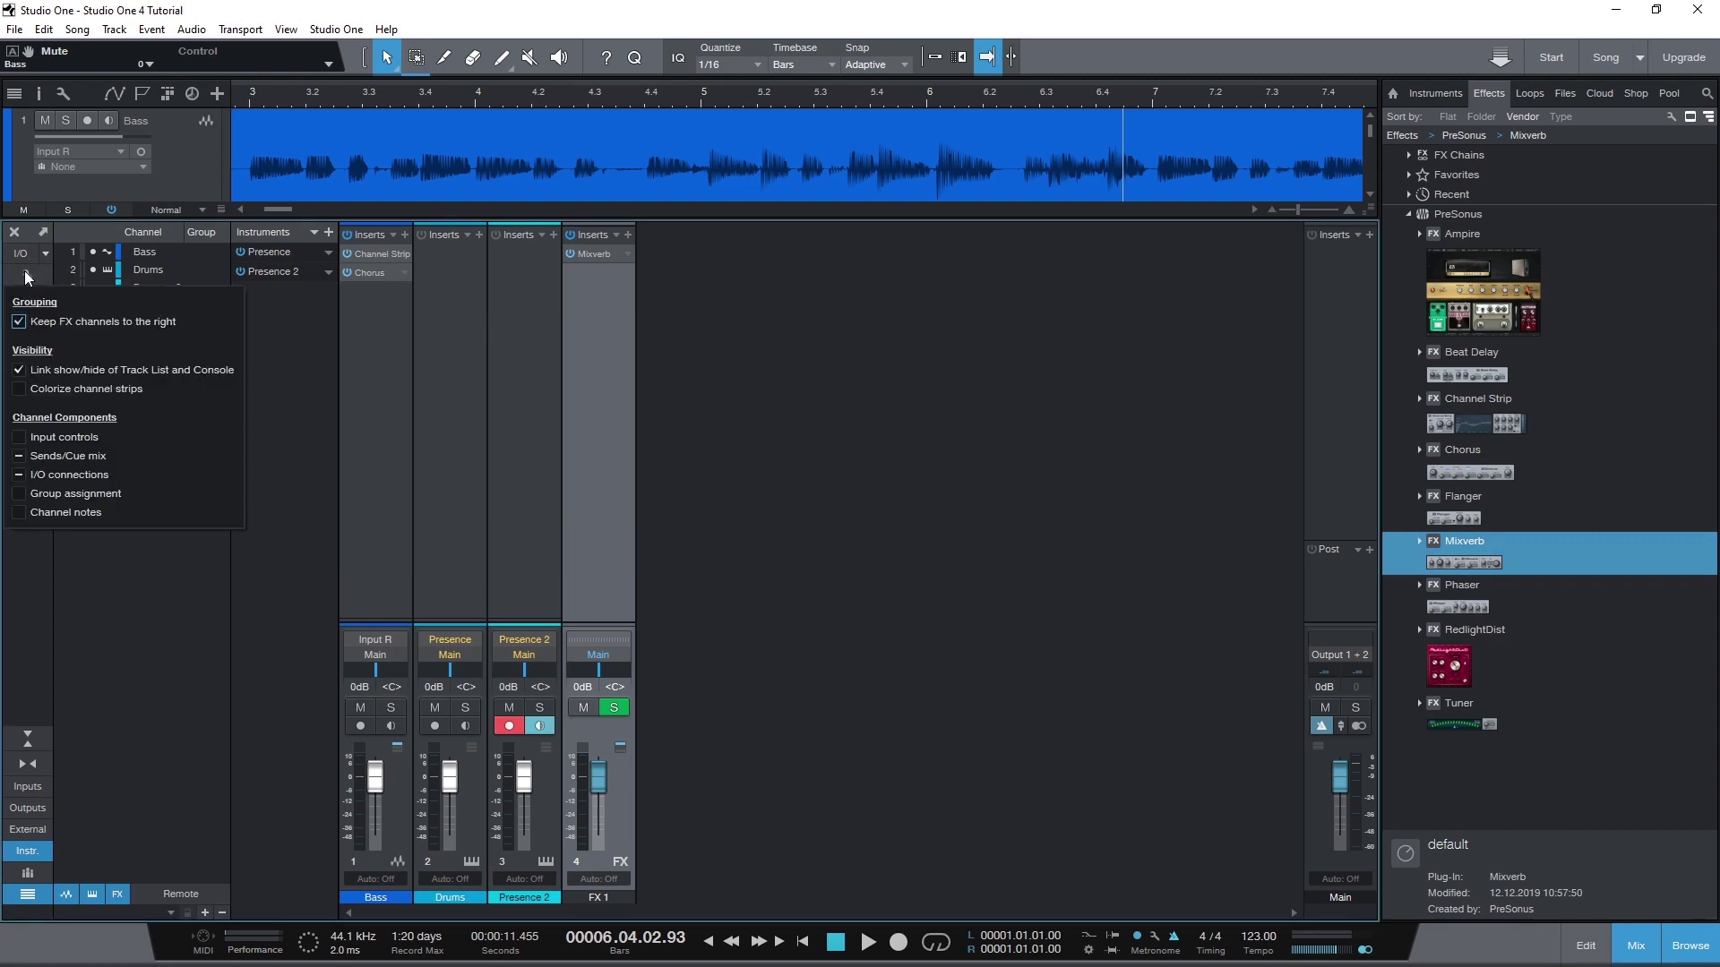
{"action": "left_click", "coordinate": [19, 457]}
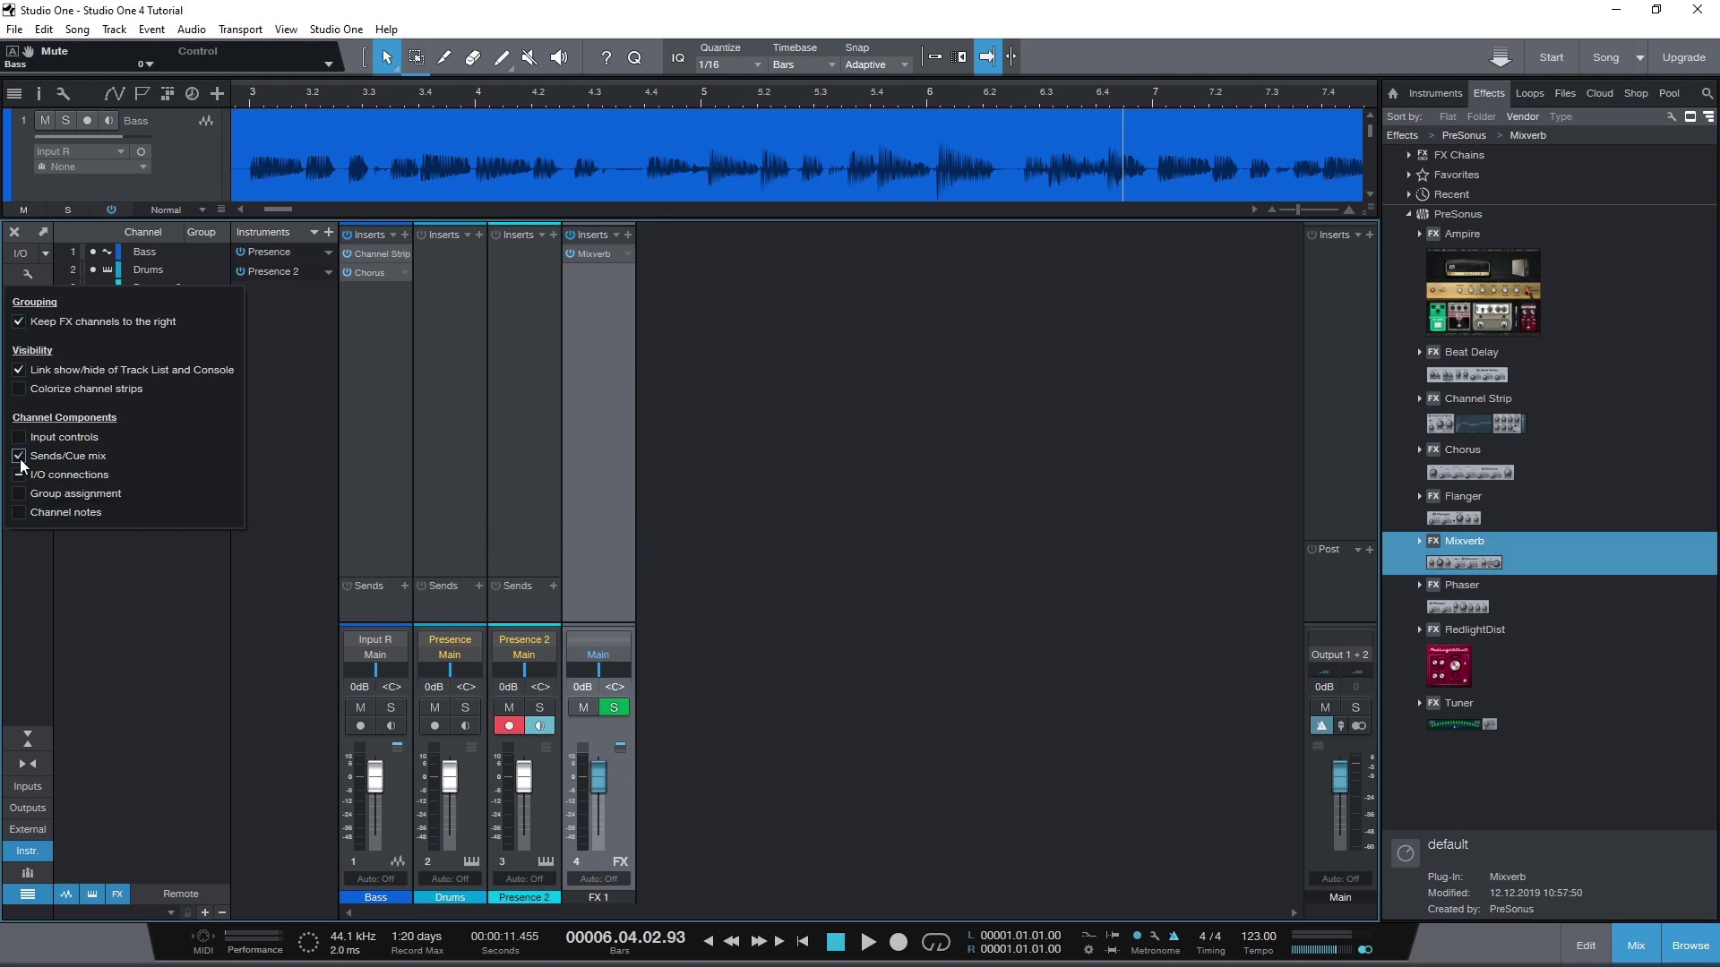
{"action": "left_click", "coordinate": [97, 575]}
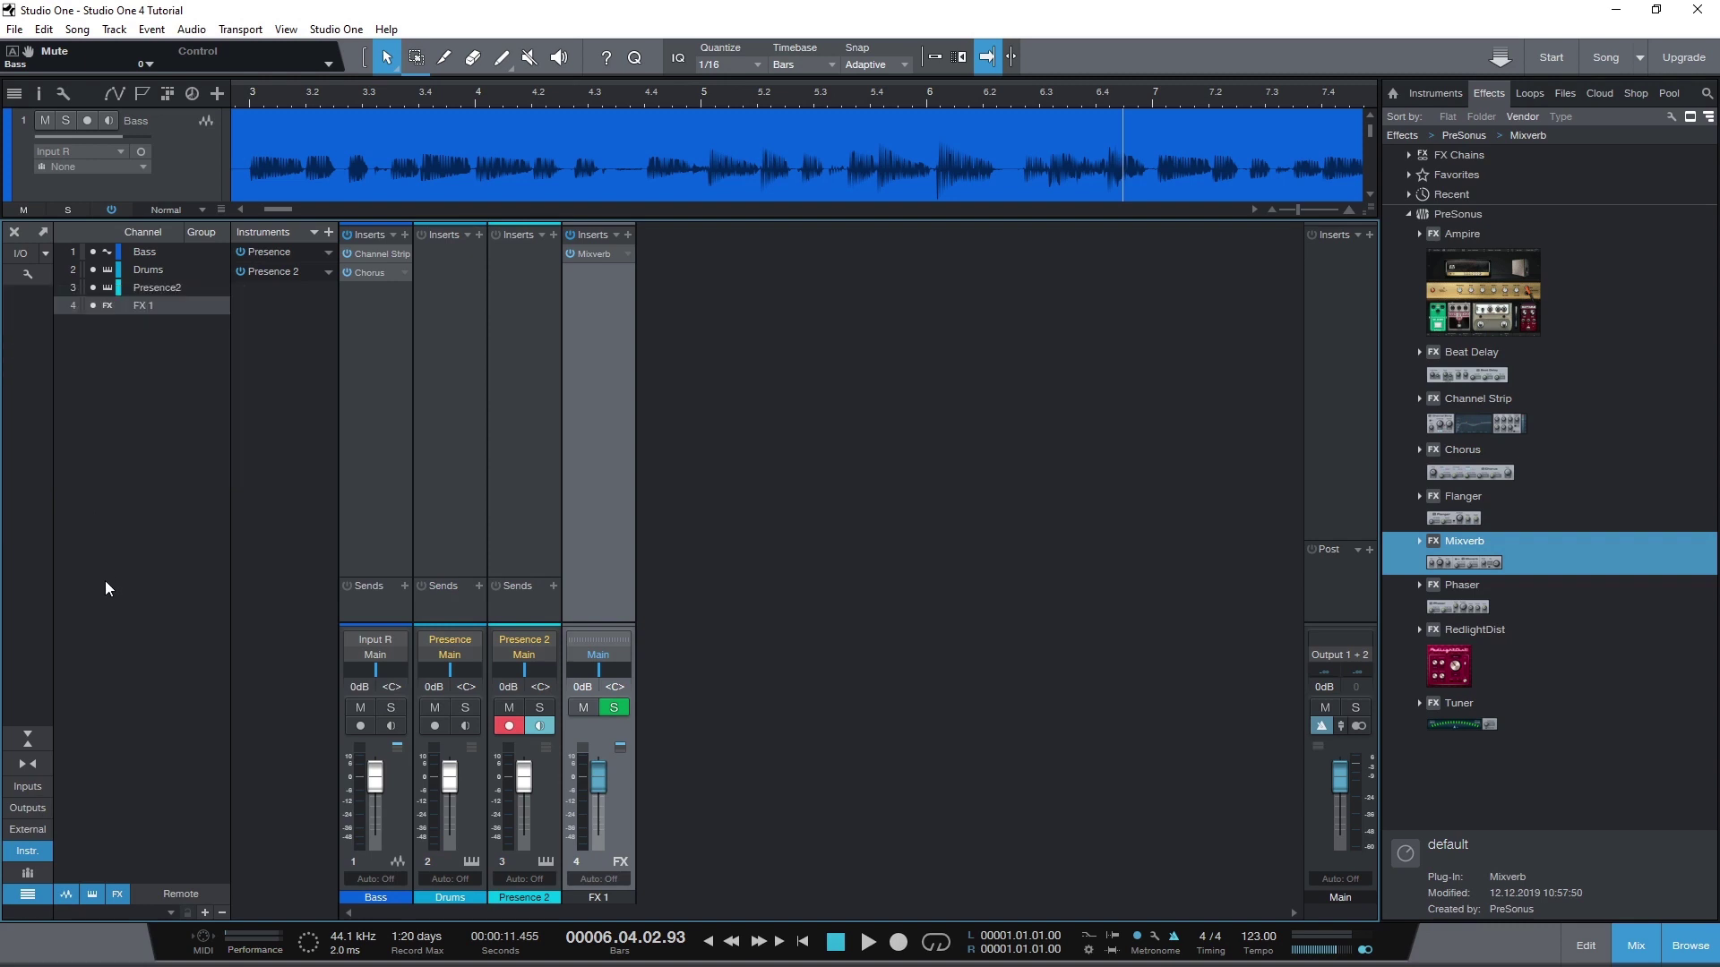
- Send Bass and Drums to FX 1, rename it Reverb, lower it to -19.4 dB
{"action": "left_click", "coordinate": [404, 584]}
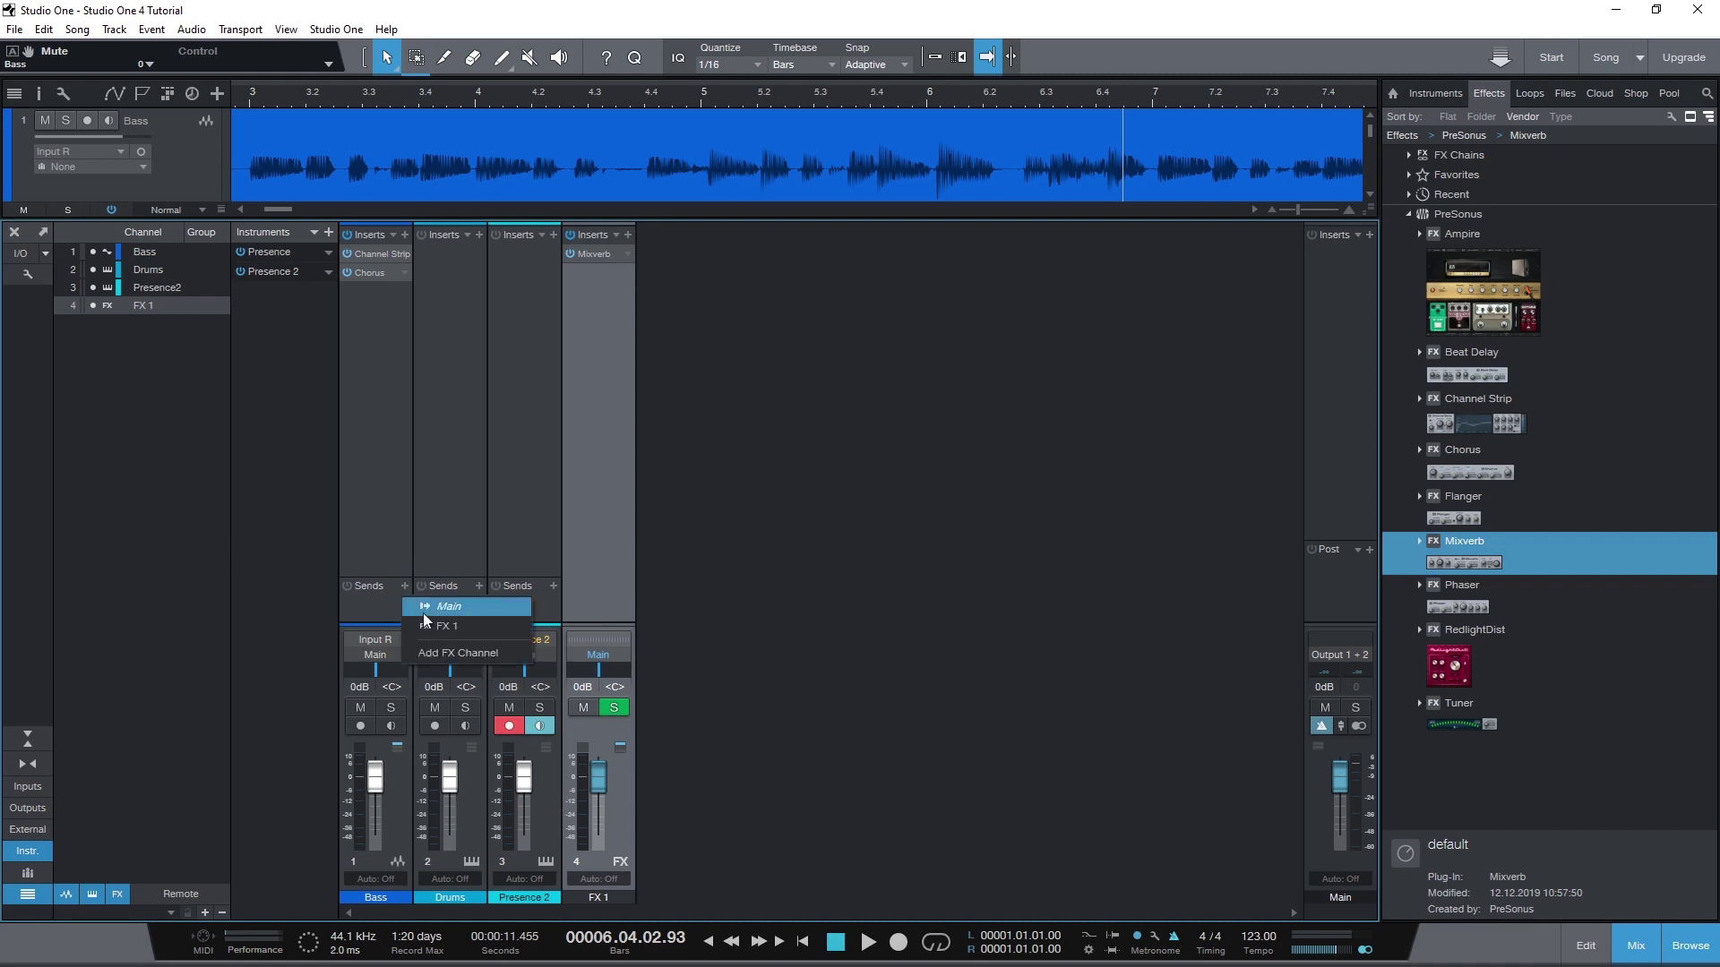
{"action": "left_click", "coordinate": [428, 623]}
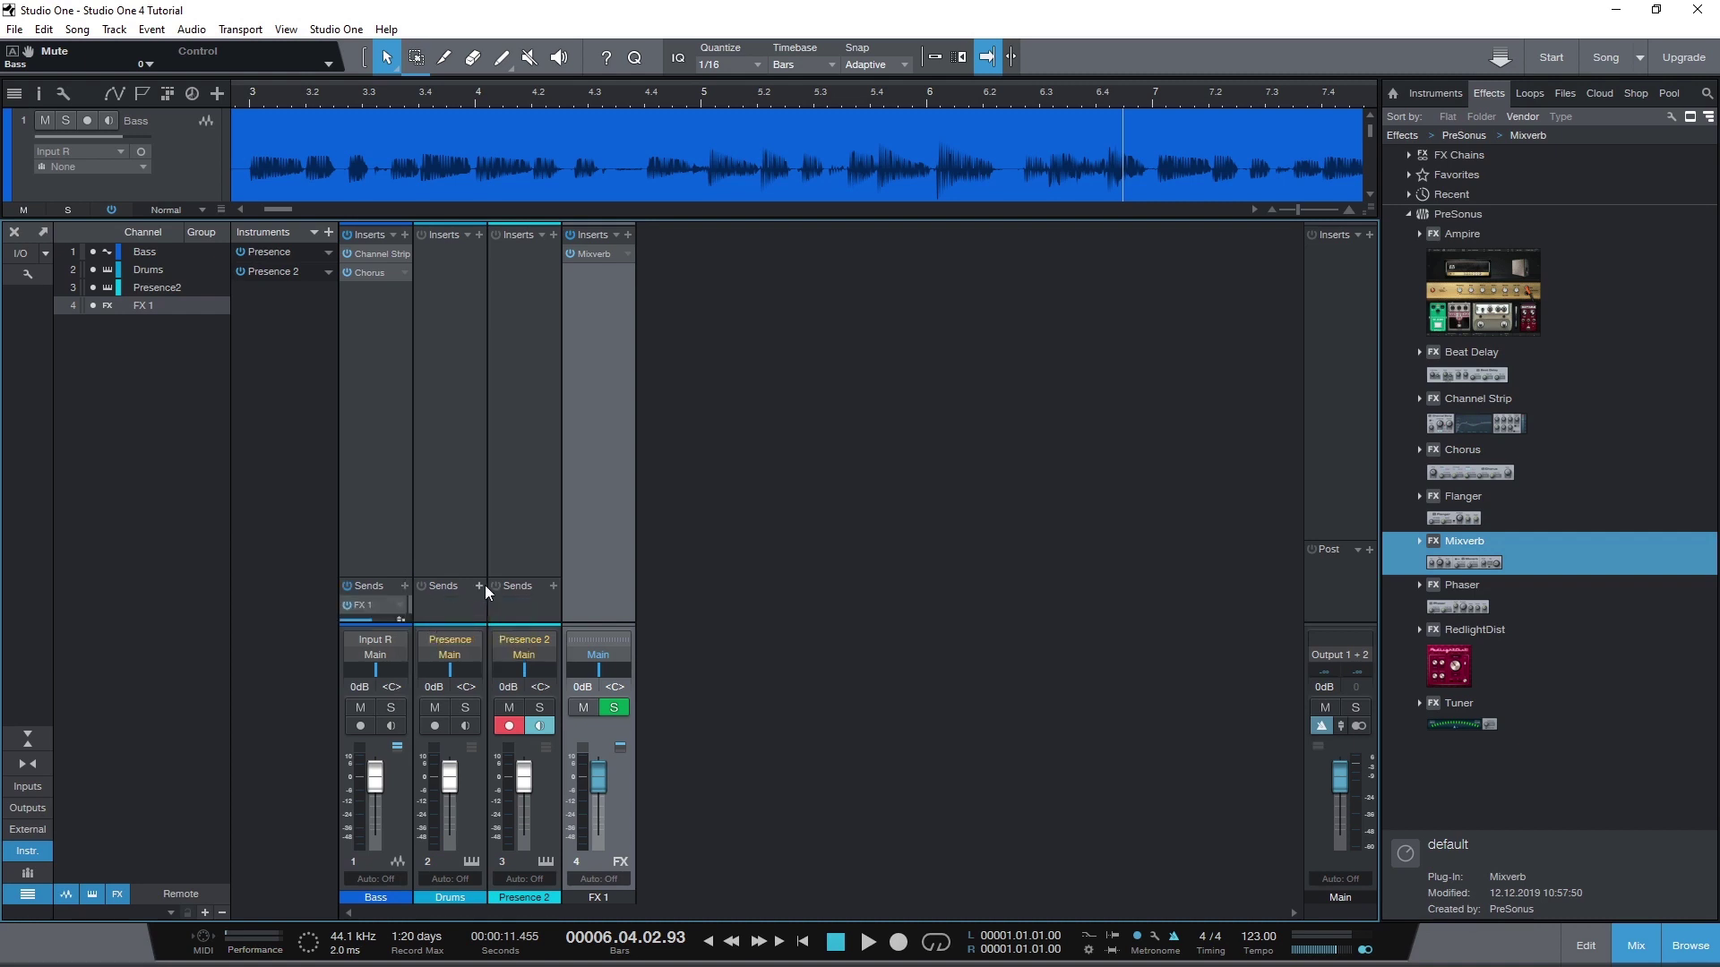
{"action": "left_click", "coordinate": [480, 585]}
{"action": "left_click", "coordinate": [500, 621]}
{"action": "type", "text": "rb"}
{"action": "key", "text": "Return"}
{"action": "mouse_move", "coordinate": [445, 618]}
{"action": "left_click_drag", "start_coordinate": [598, 776], "coordinate": [597, 806]}
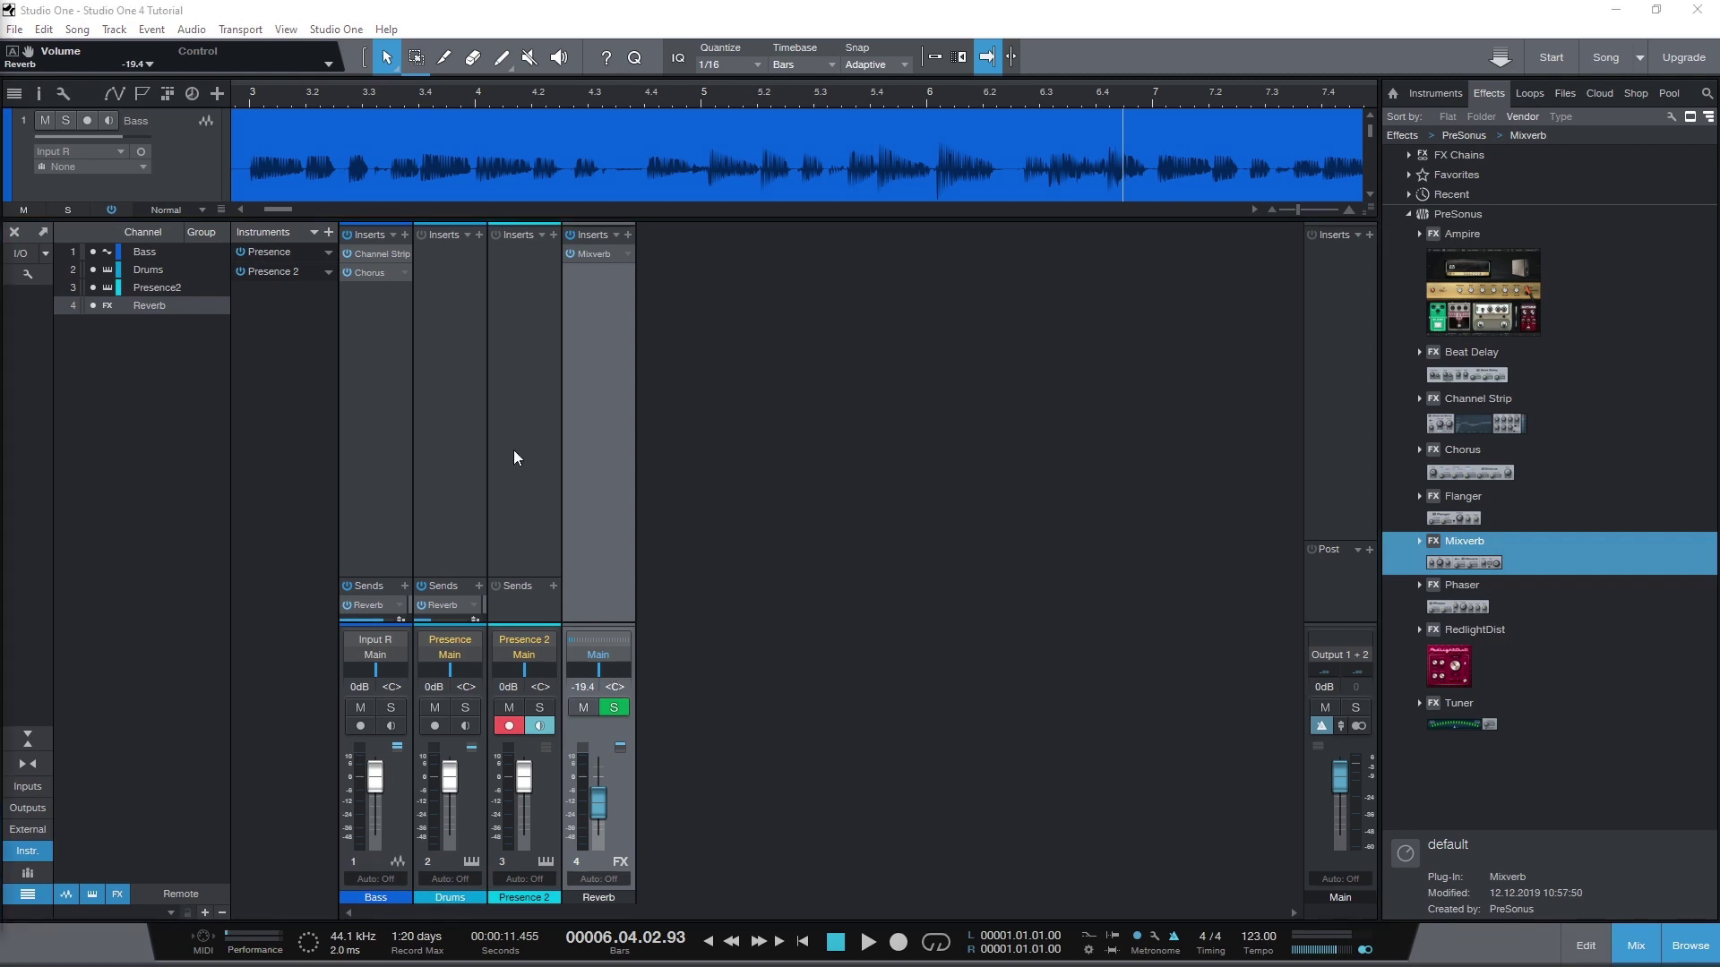
- Group the Drums and Presence2 channels under the name 'MIDI Tracks'
{"action": "left_click", "coordinate": [456, 445]}
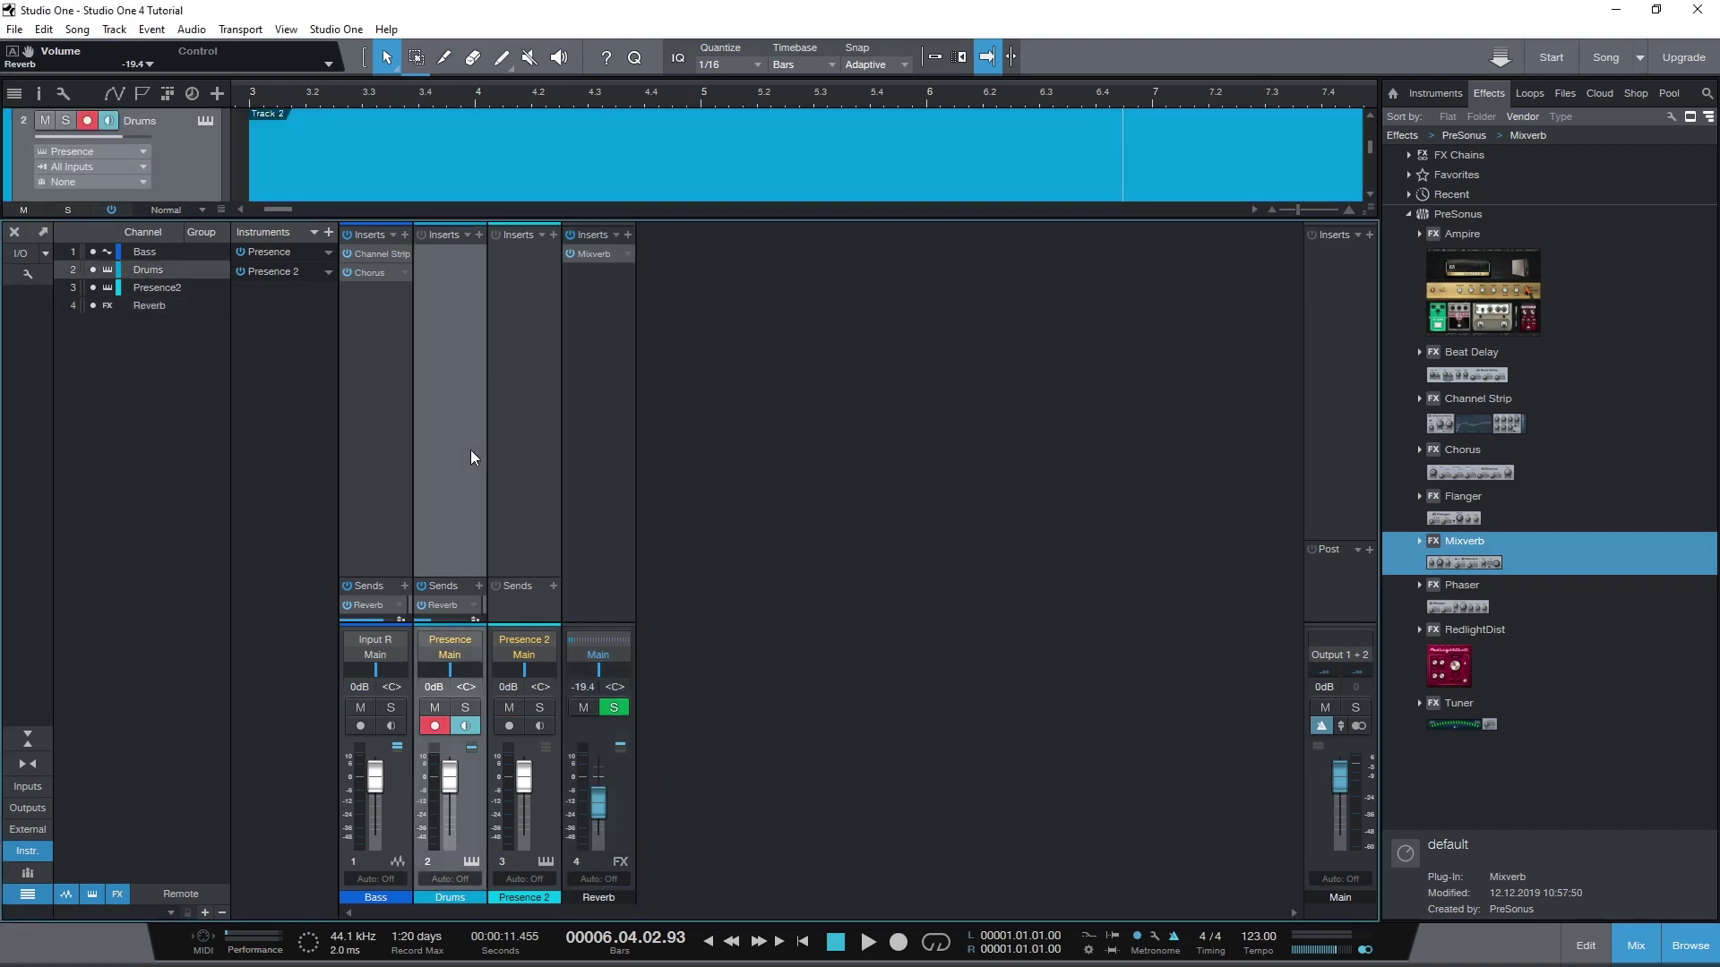
{"action": "left_click", "coordinate": [500, 430], "text": "shift"}
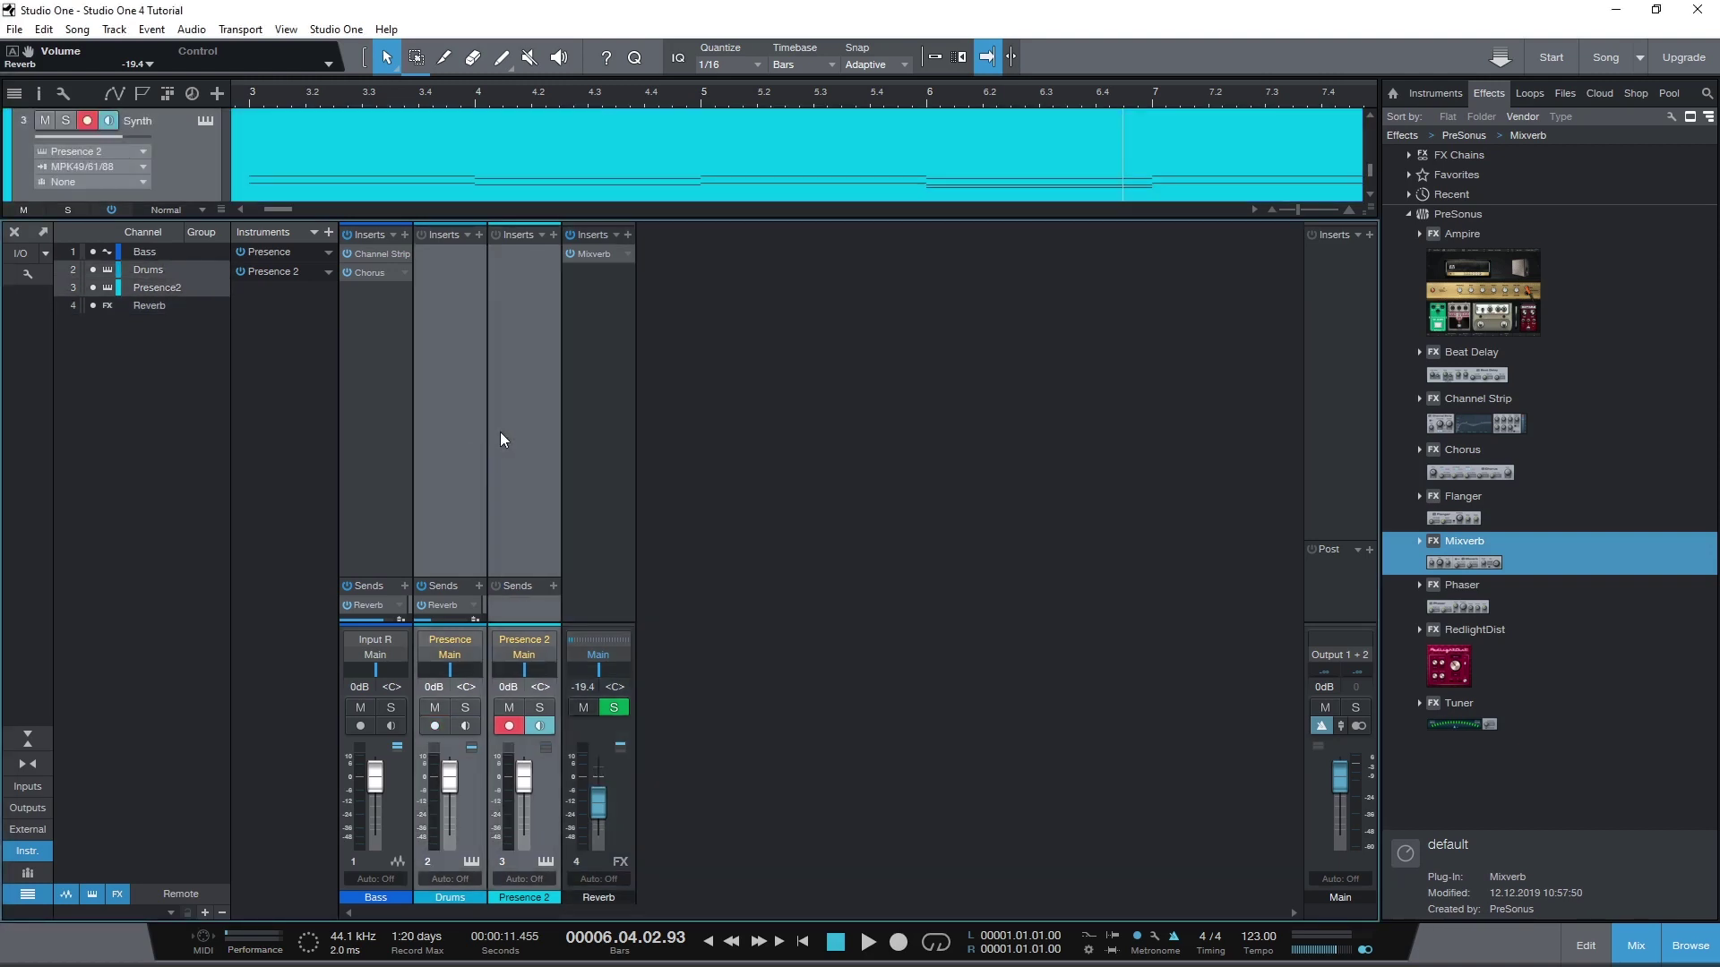
{"action": "right_click", "coordinate": [501, 438]}
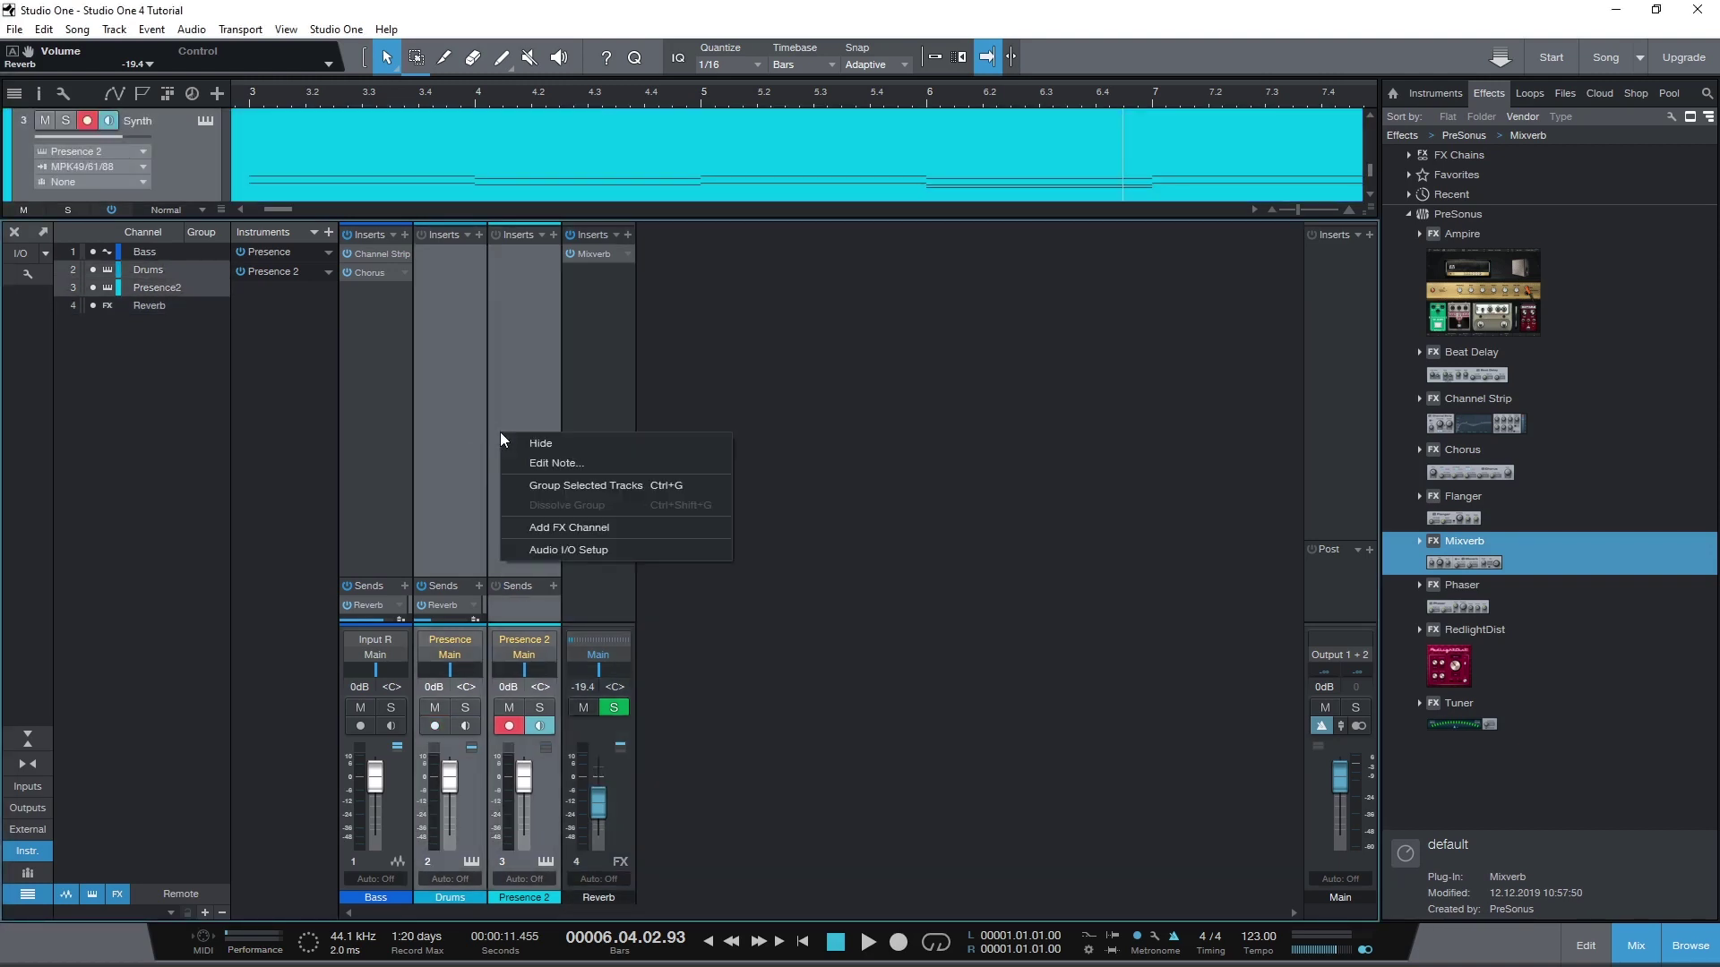
{"action": "left_click", "coordinate": [567, 487]}
{"action": "left_click_drag", "start_coordinate": [538, 490], "coordinate": [712, 508]}
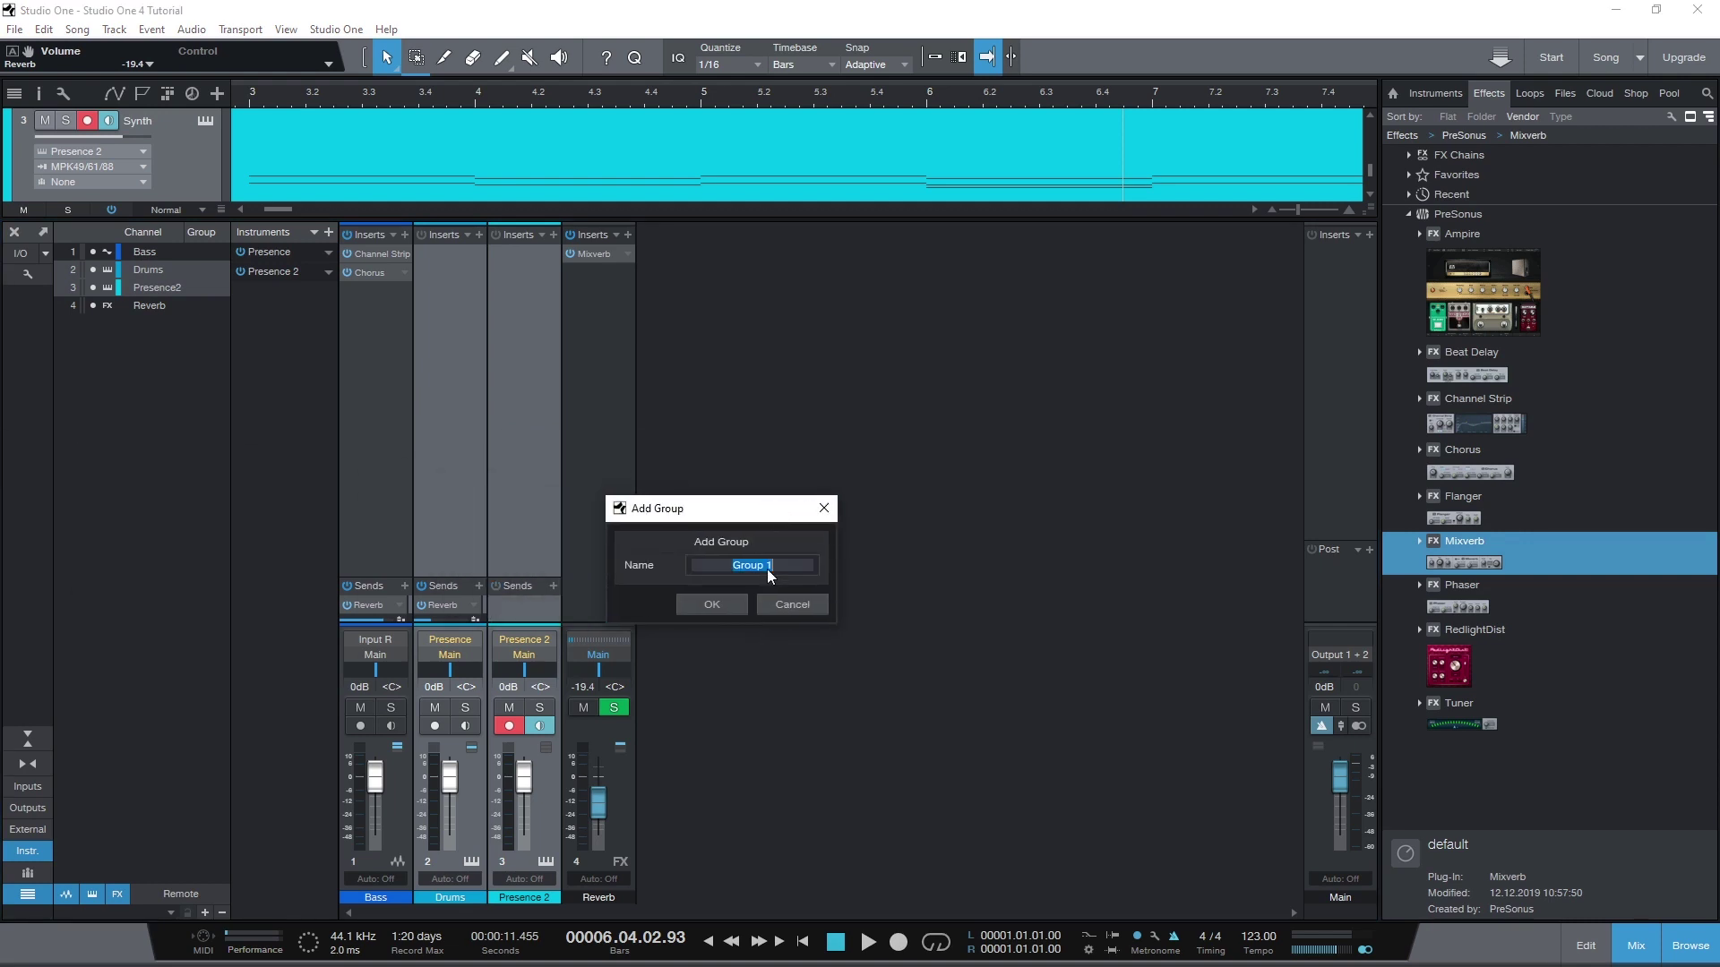
{"action": "key", "text": "BackSpace"}
{"action": "type", "text": "MIDI Tracks"}
{"action": "key", "text": "Return"}
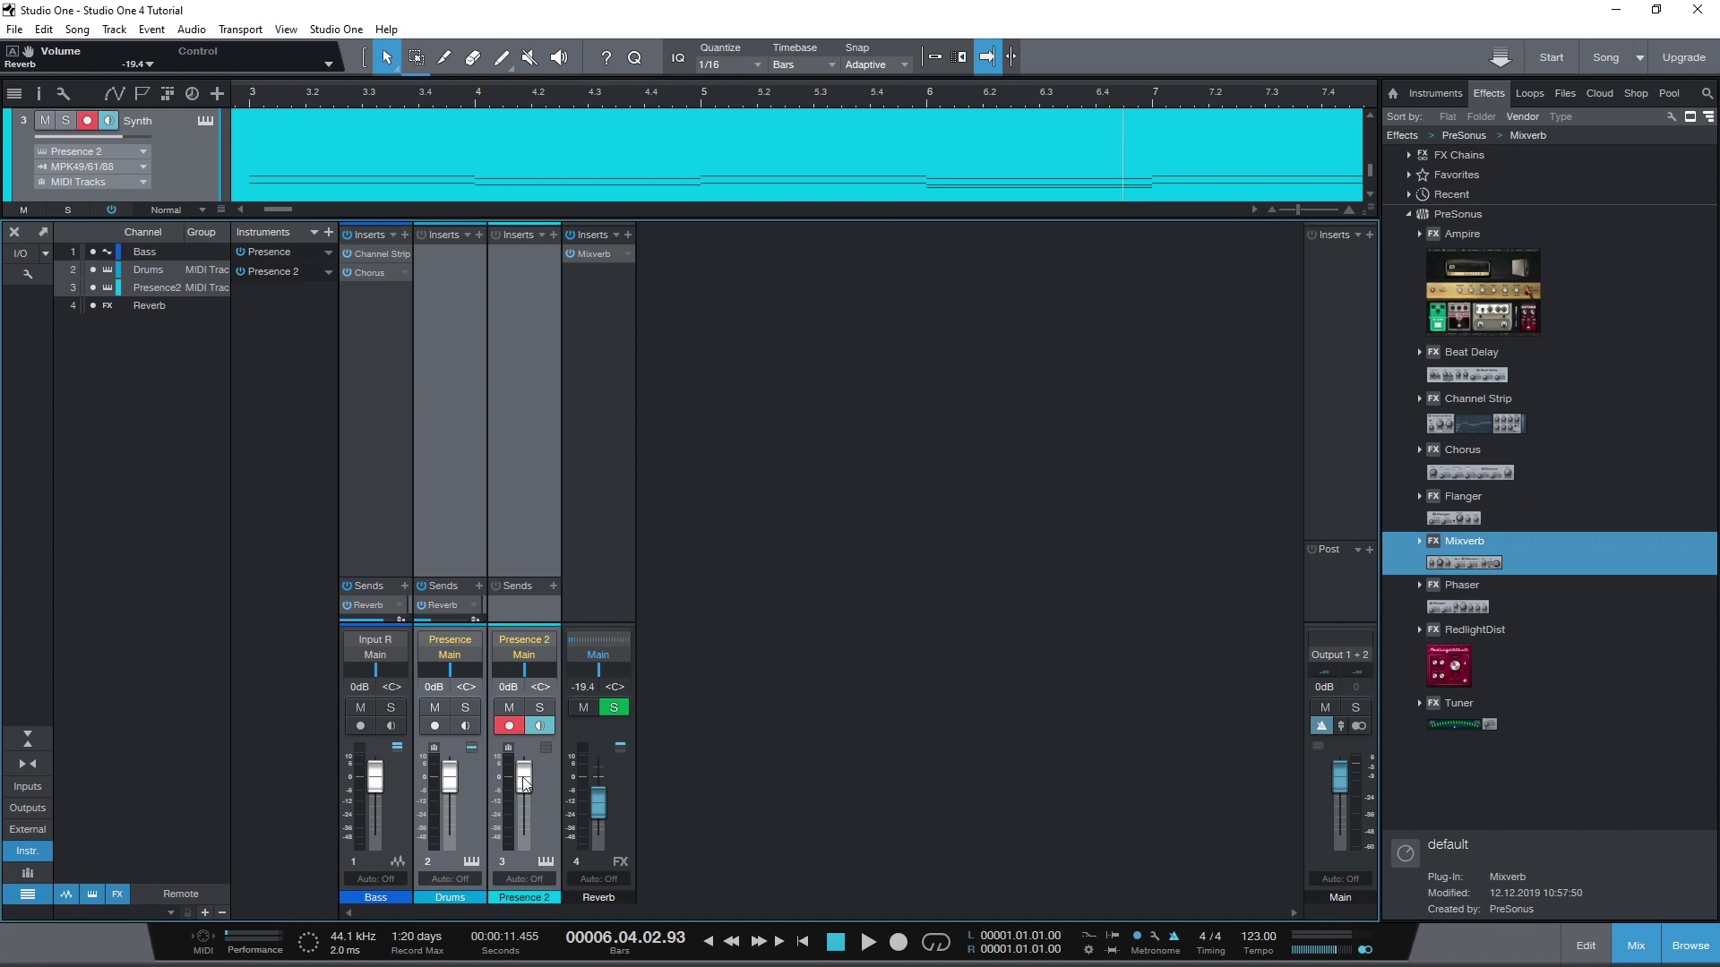
- Test the group by soloing and moving the linked Drums and Presence2 faders
{"action": "mouse_move", "coordinate": [523, 778]}
{"action": "left_mouse_down"}
{"action": "mouse_move", "coordinate": [523, 796]}
{"action": "mouse_move", "coordinate": [523, 779]}
{"action": "left_mouse_up"}
{"action": "left_click", "coordinate": [510, 728]}
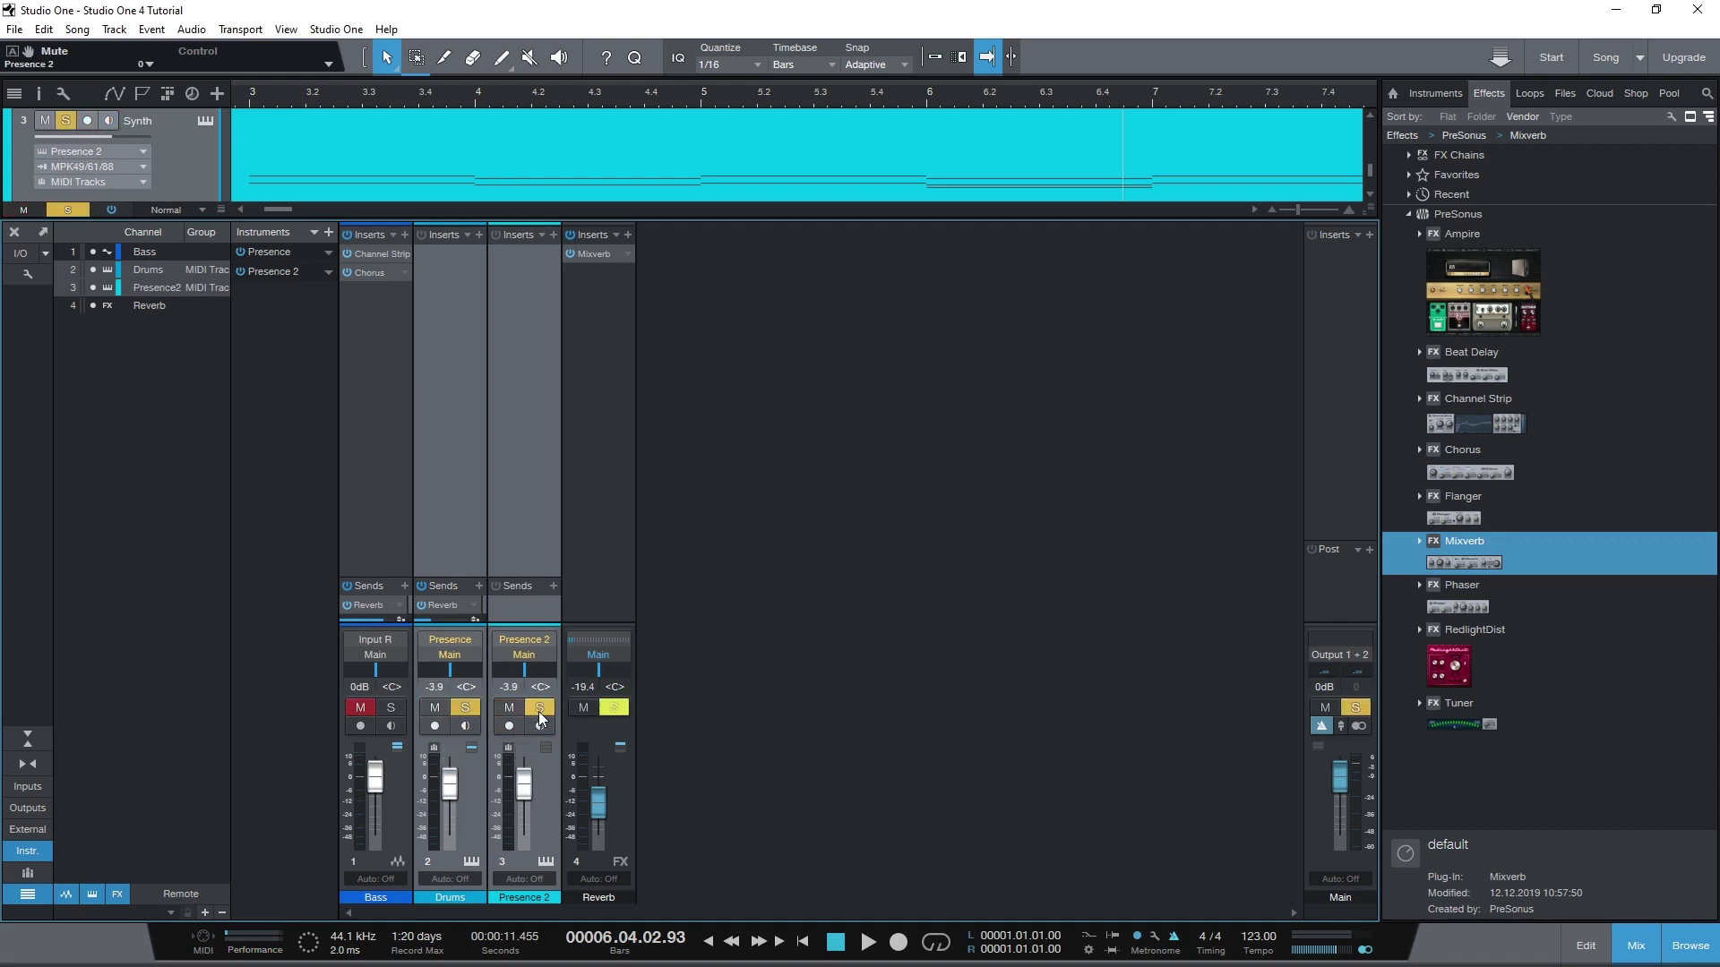
{"action": "left_click", "coordinate": [539, 727]}
{"action": "mouse_move", "coordinate": [523, 782]}
{"action": "left_mouse_down"}
{"action": "mouse_move", "coordinate": [529, 808]}
{"action": "mouse_move", "coordinate": [530, 780]}
{"action": "left_mouse_up"}
{"action": "left_click_drag", "start_coordinate": [524, 668], "coordinate": [526, 673]}
- Raise the grouped Drums and Presence2 faders to +3.3 dB
{"action": "left_click_drag", "start_coordinate": [523, 779], "coordinate": [523, 764]}
{"action": "right_click", "coordinate": [540, 417]}
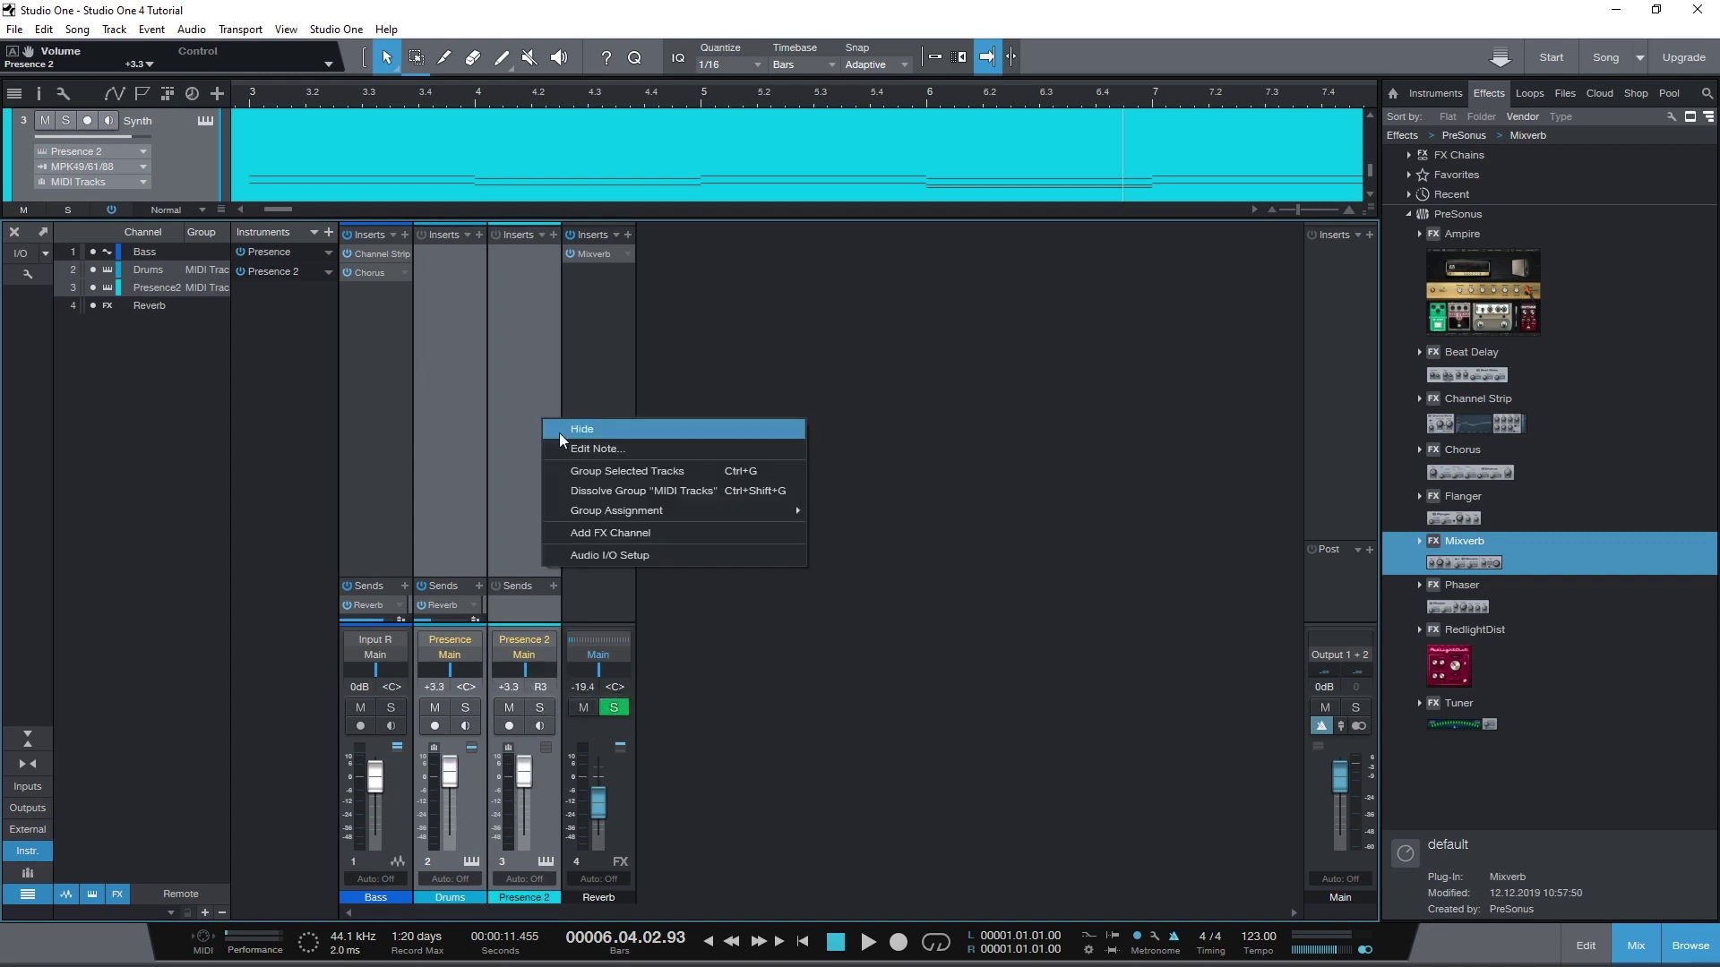
{"action": "key", "text": "Escape"}
- Add and remove Beat Delay on the grouped channels, then dissolve 'MIDI Tracks'
{"action": "left_click_drag", "start_coordinate": [1521, 362], "coordinate": [535, 359]}
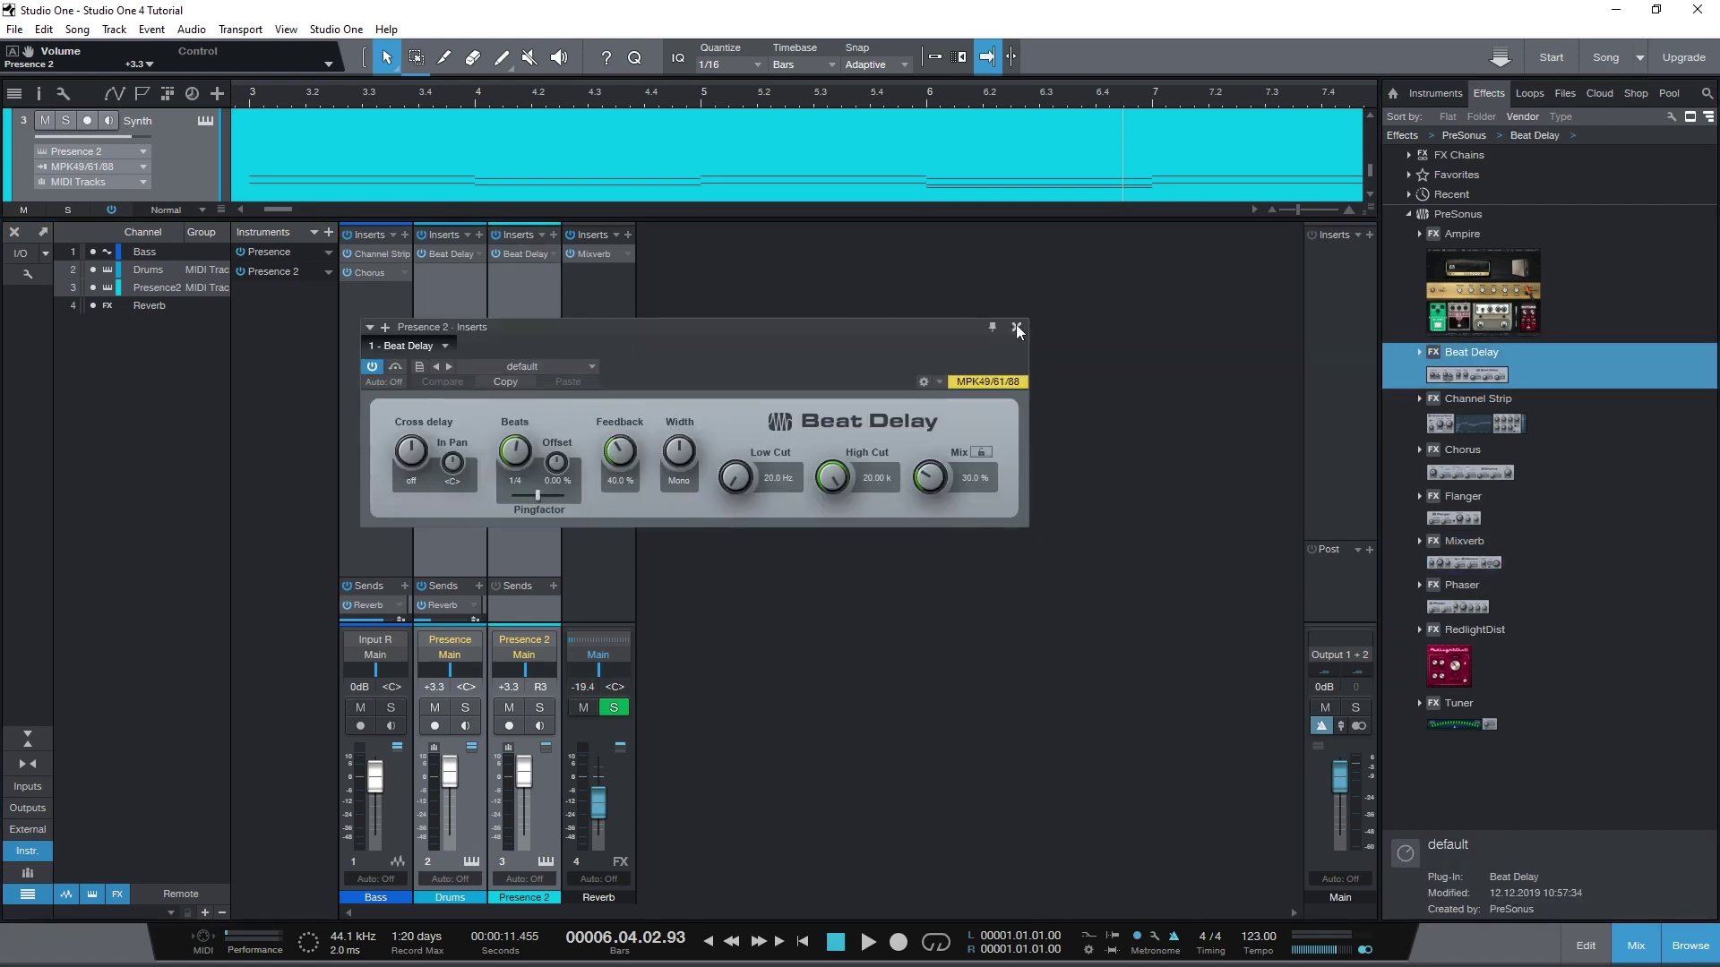
{"action": "left_click", "coordinate": [1017, 325]}
{"action": "right_click", "coordinate": [523, 254]}
{"action": "left_click", "coordinate": [537, 423]}
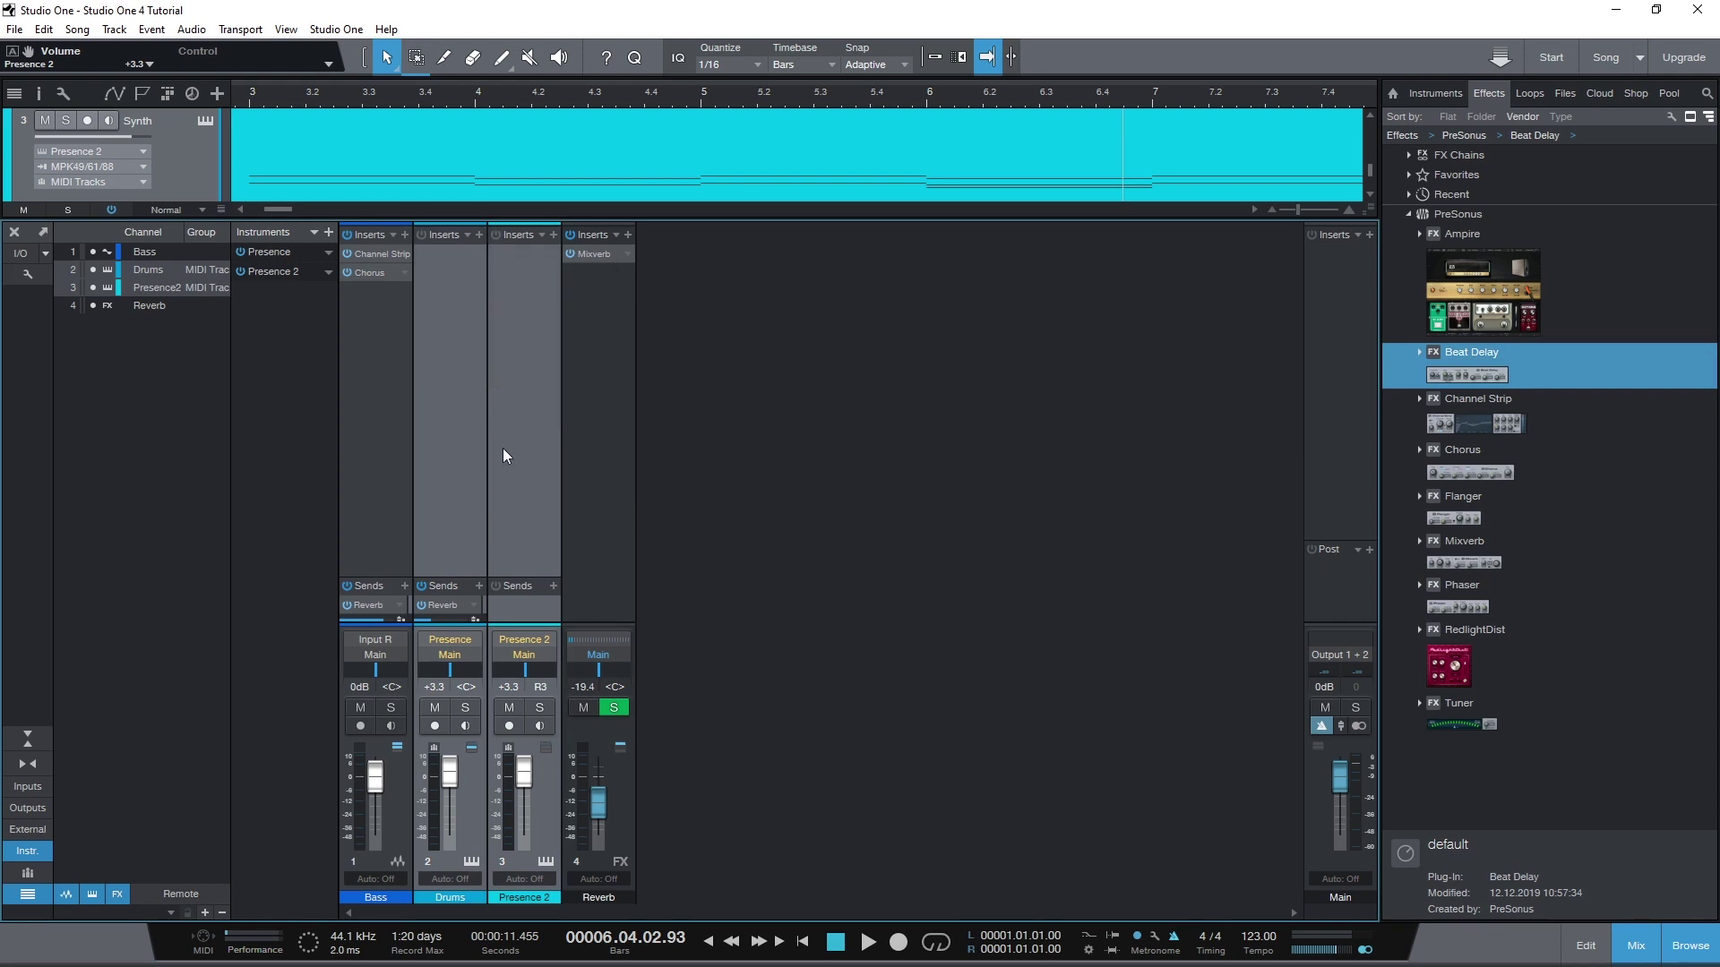
{"action": "right_click", "coordinate": [513, 436]}
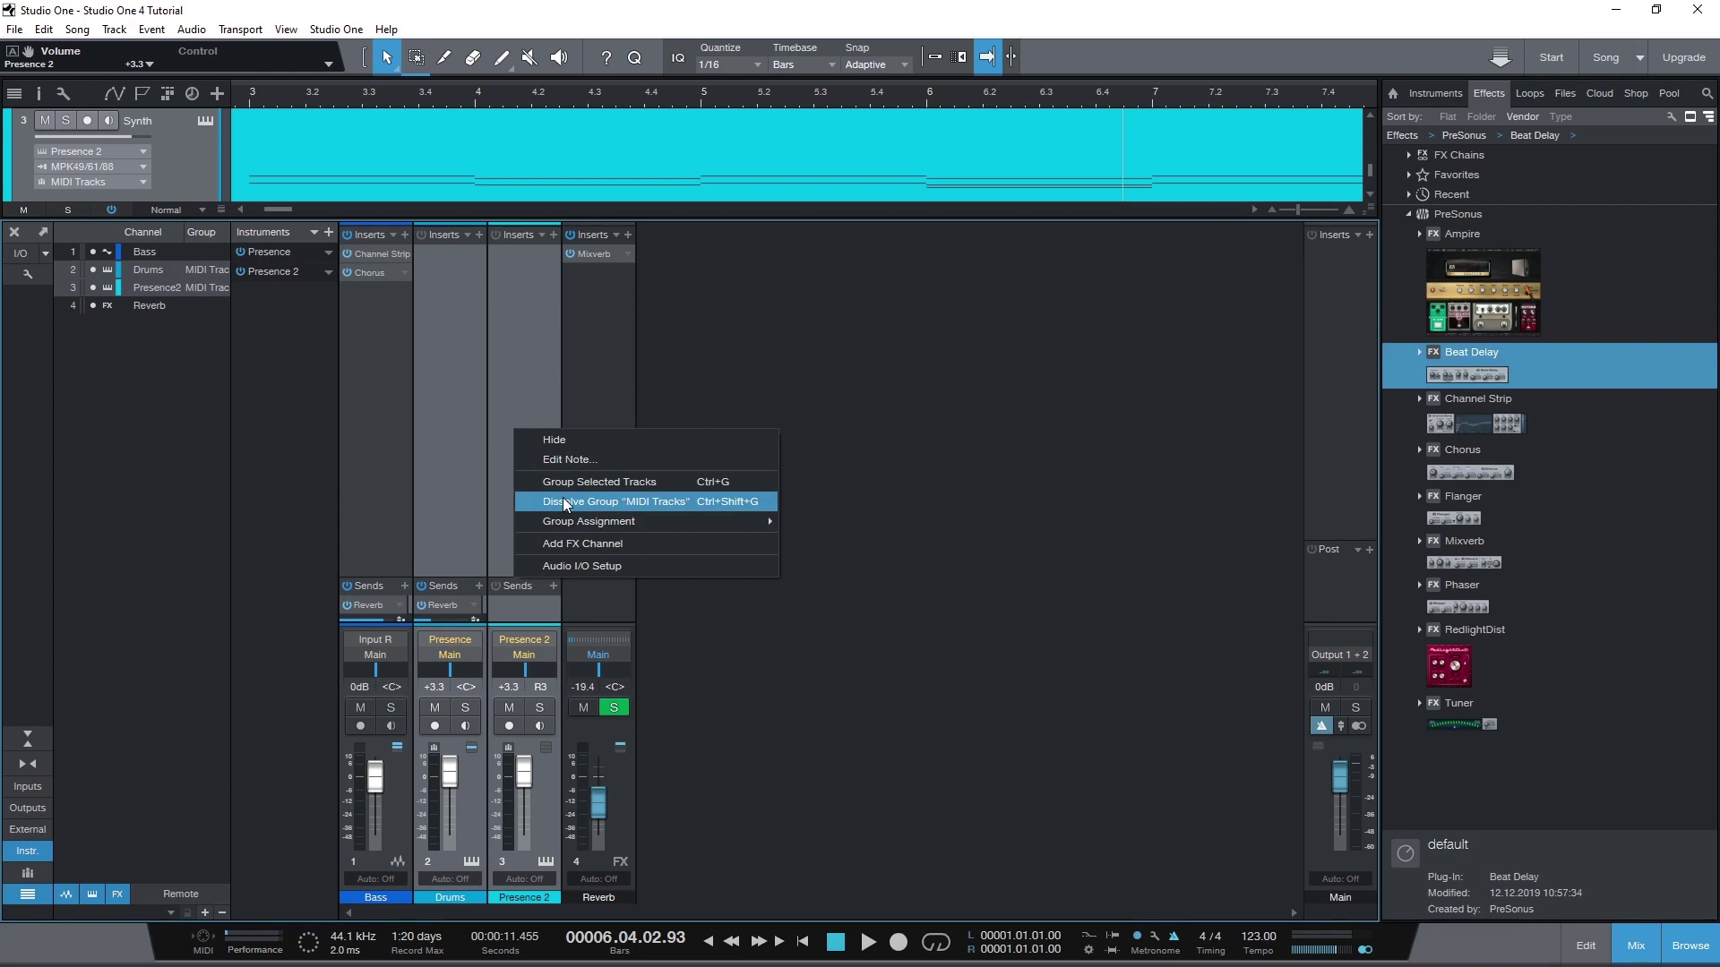
{"action": "left_click", "coordinate": [562, 501]}
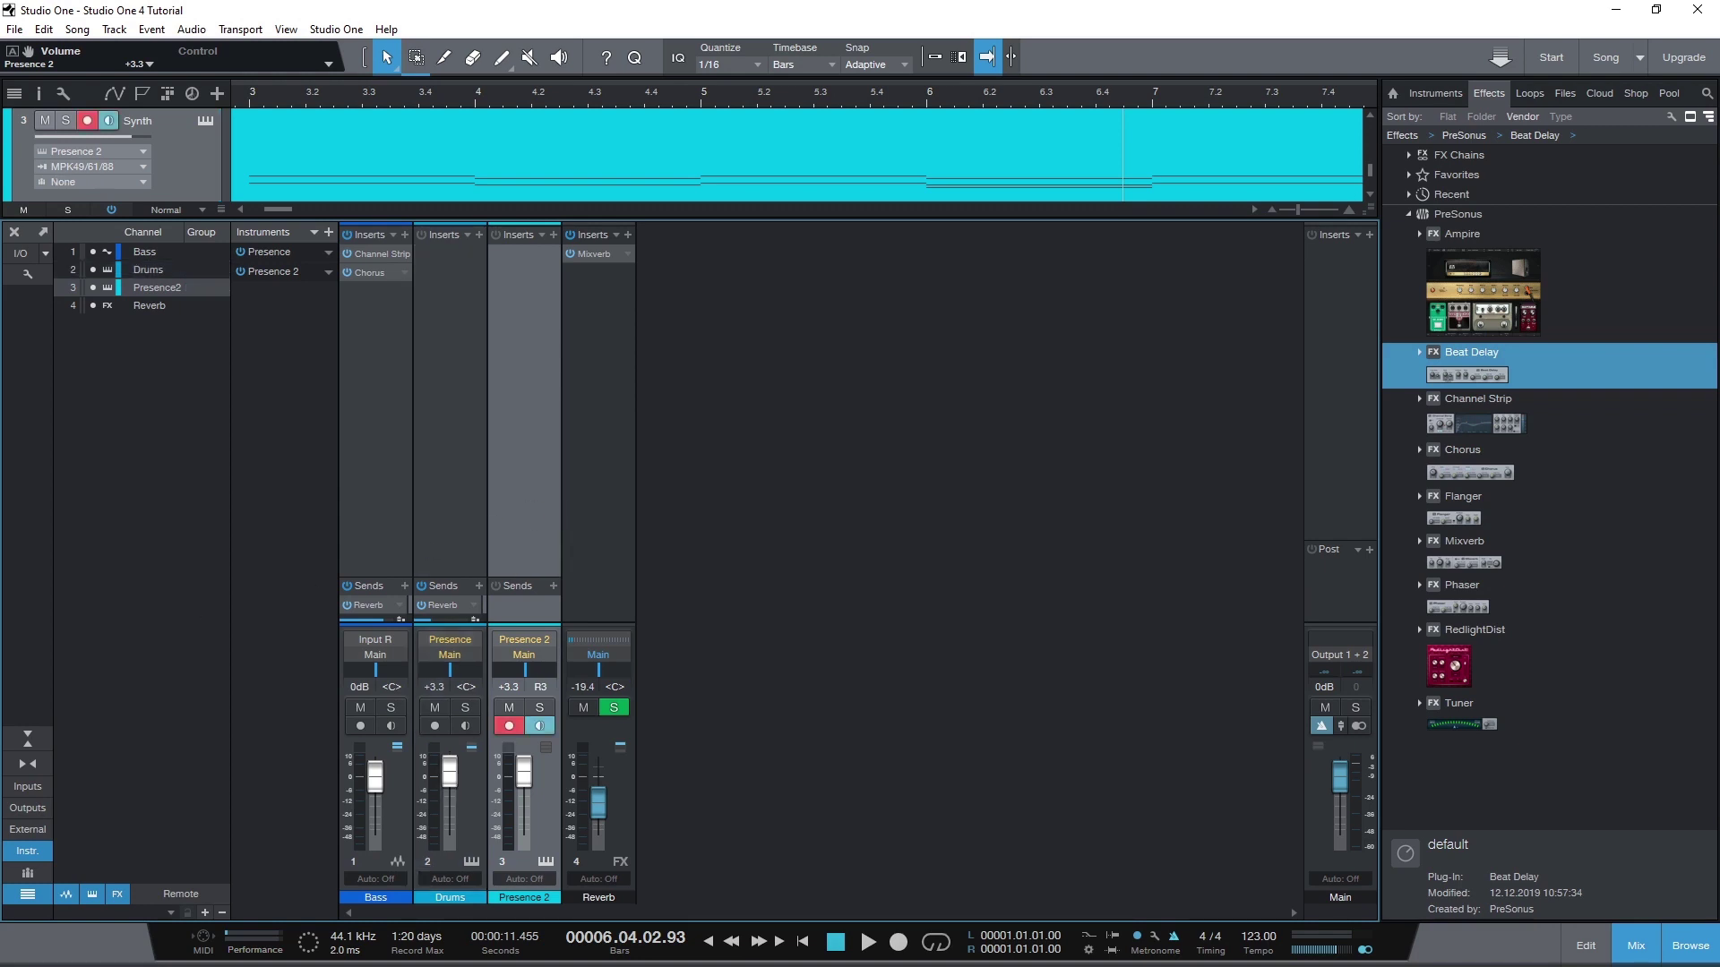